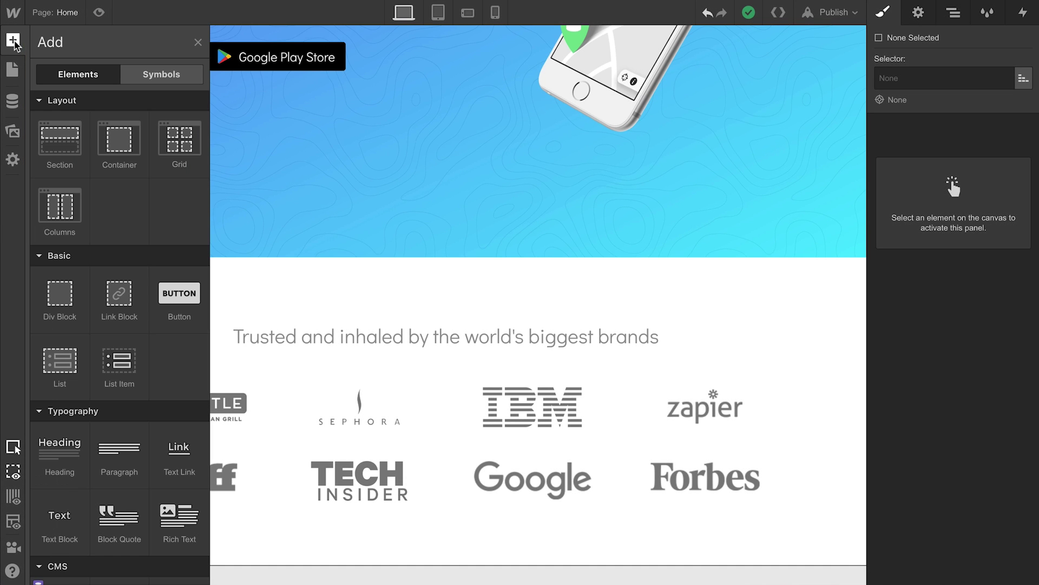
Drag a Section element onto the home page directly below the Brands section.
{"action": "mouse_move", "coordinate": [67, 155]}
{"action": "left_mouse_down"}
{"action": "mouse_move", "coordinate": [139, 227]}
{"action": "mouse_move", "coordinate": [347, 561]}
{"action": "left_mouse_up"}
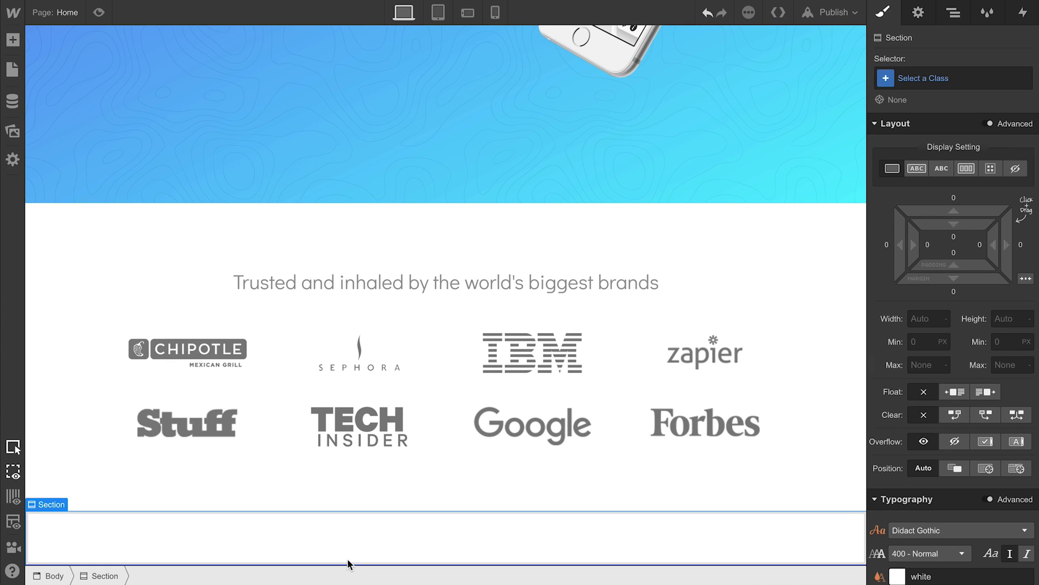
Give the new empty section the Brands section class, after inspecting the brands section.
{"action": "left_click", "coordinate": [320, 490]}
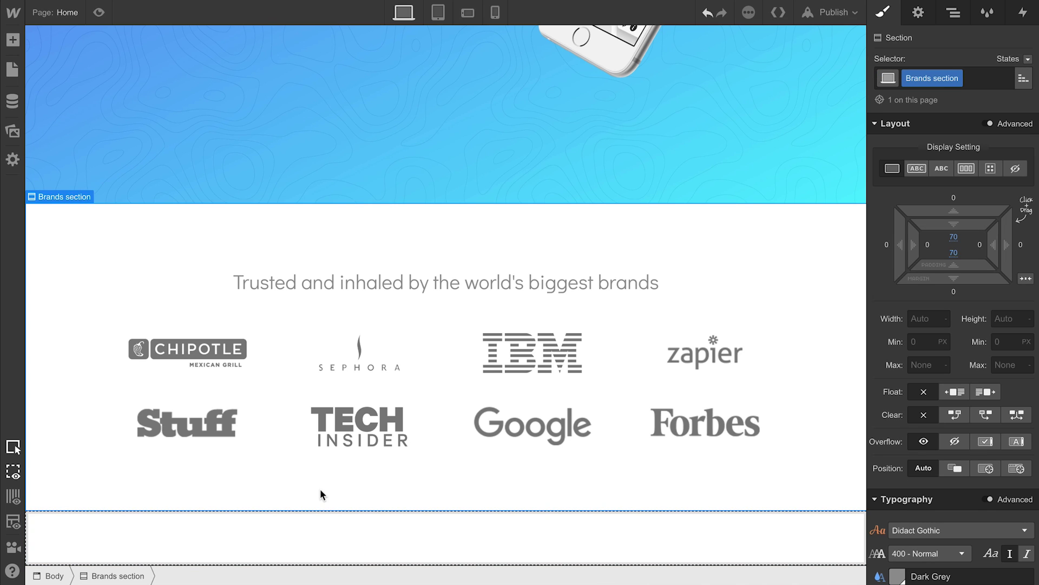
{"action": "left_click", "coordinate": [332, 523]}
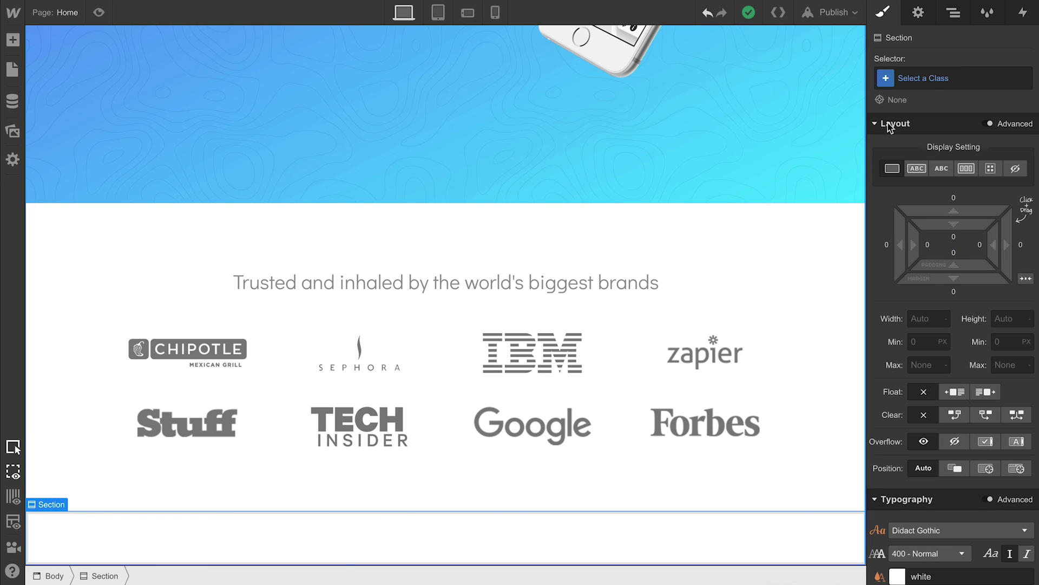
{"action": "left_click", "coordinate": [931, 82]}
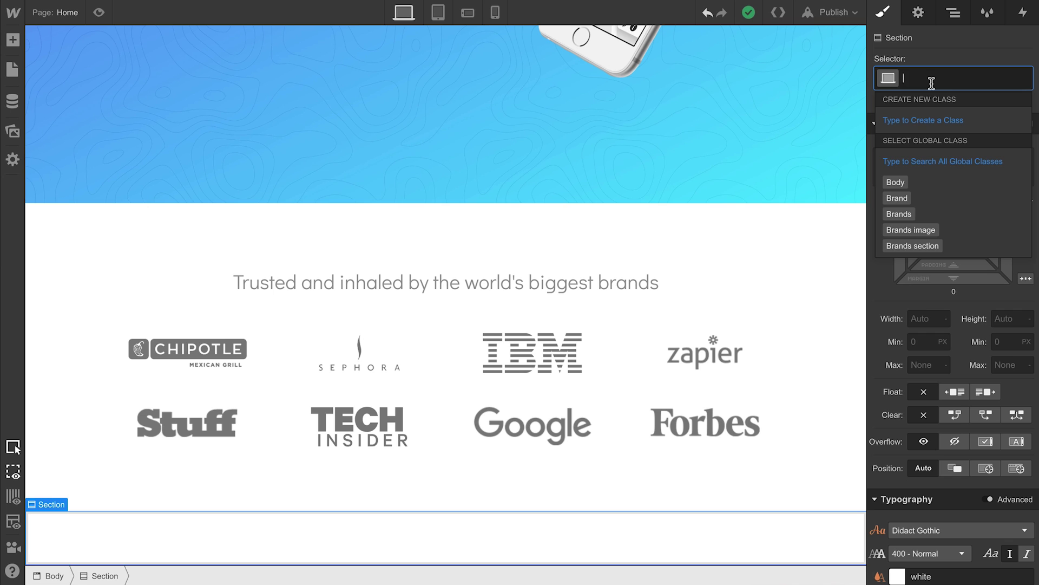
{"action": "left_click", "coordinate": [911, 245]}
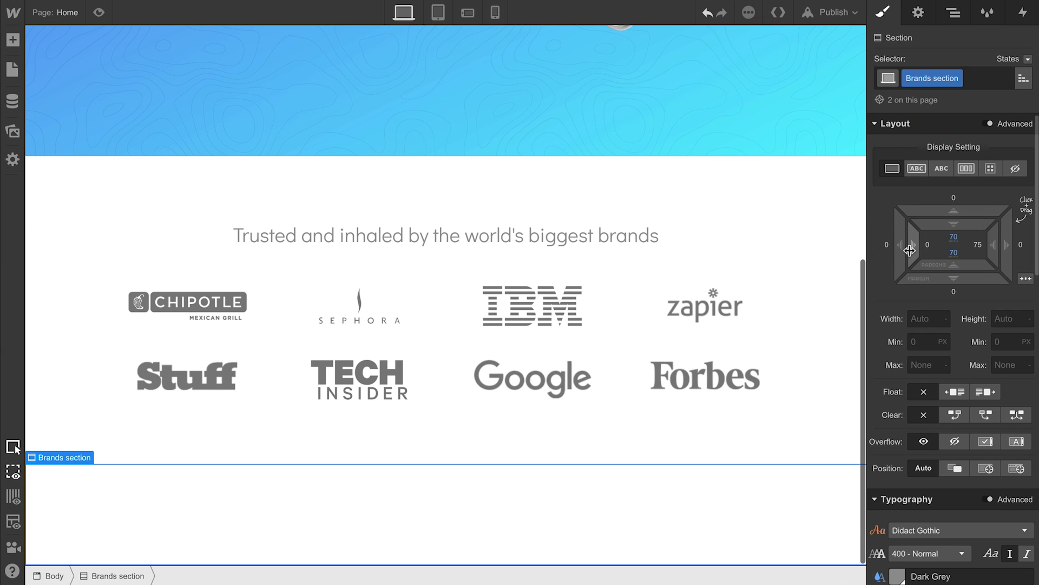
{"action": "scroll", "coordinate": [944, 331], "scroll_direction": "down", "scroll_amount": 3}
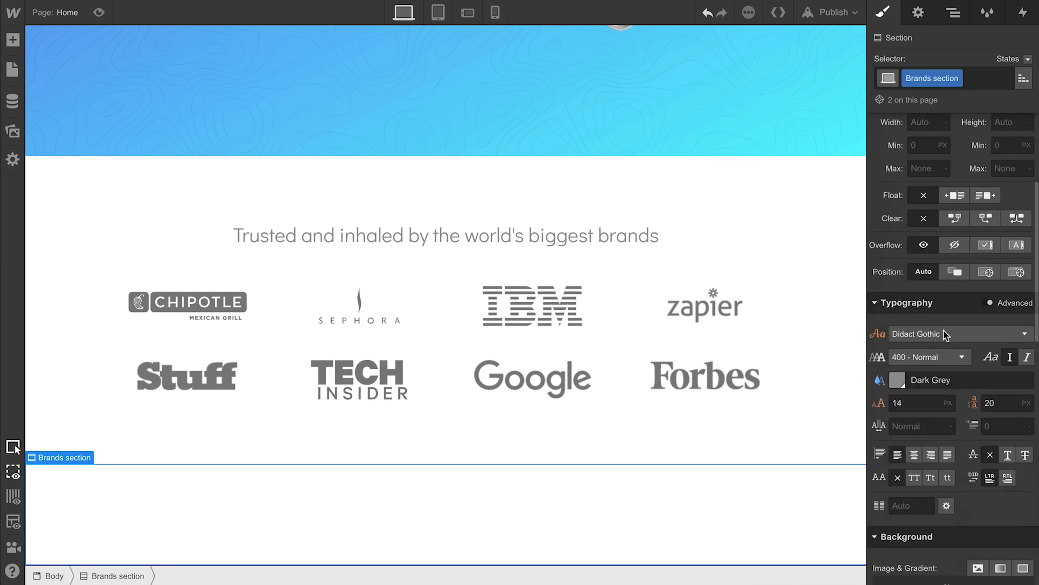
{"action": "scroll", "coordinate": [944, 331], "scroll_direction": "down", "scroll_amount": 3}
{"action": "scroll", "coordinate": [902, 370], "scroll_direction": "down", "scroll_amount": 1}
Try a light blue background on the section, then undo it.
{"action": "left_click", "coordinate": [897, 352]}
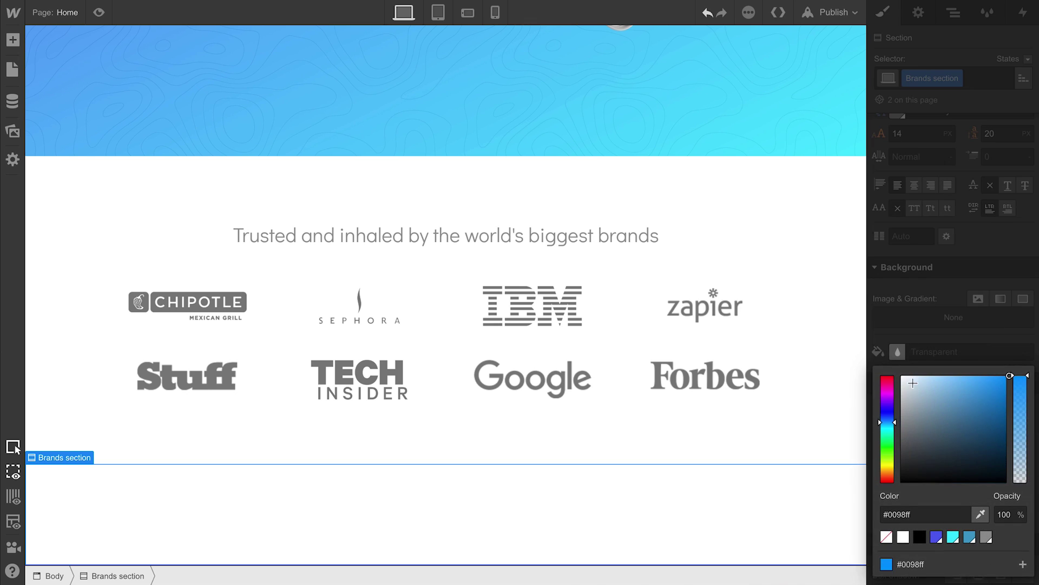
{"action": "mouse_move", "coordinate": [1009, 373]}
{"action": "left_mouse_down"}
{"action": "mouse_move", "coordinate": [911, 426]}
{"action": "mouse_move", "coordinate": [970, 407]}
{"action": "mouse_move", "coordinate": [947, 377]}
{"action": "left_mouse_up"}
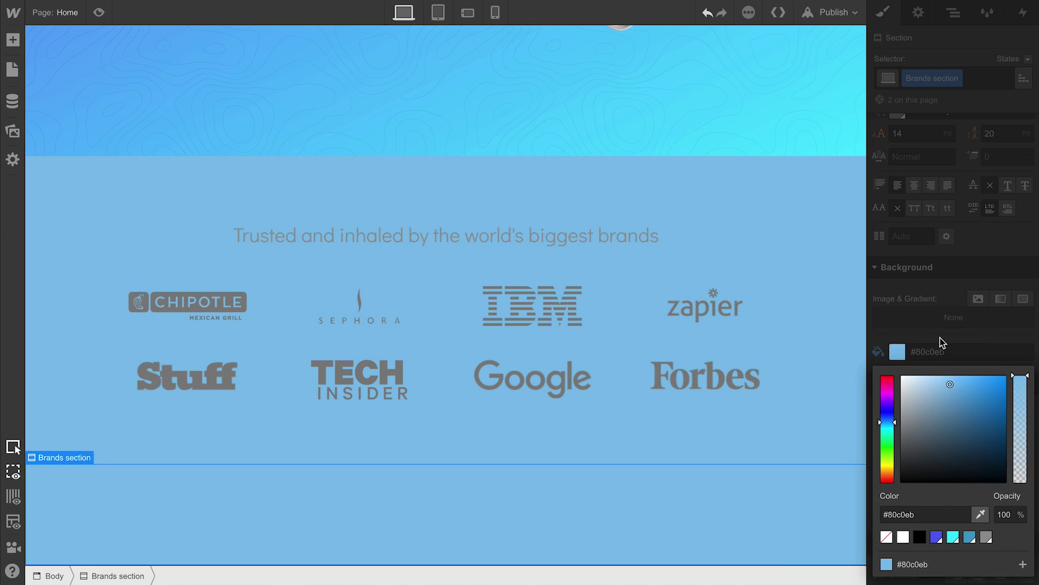
{"action": "left_click", "coordinate": [943, 343]}
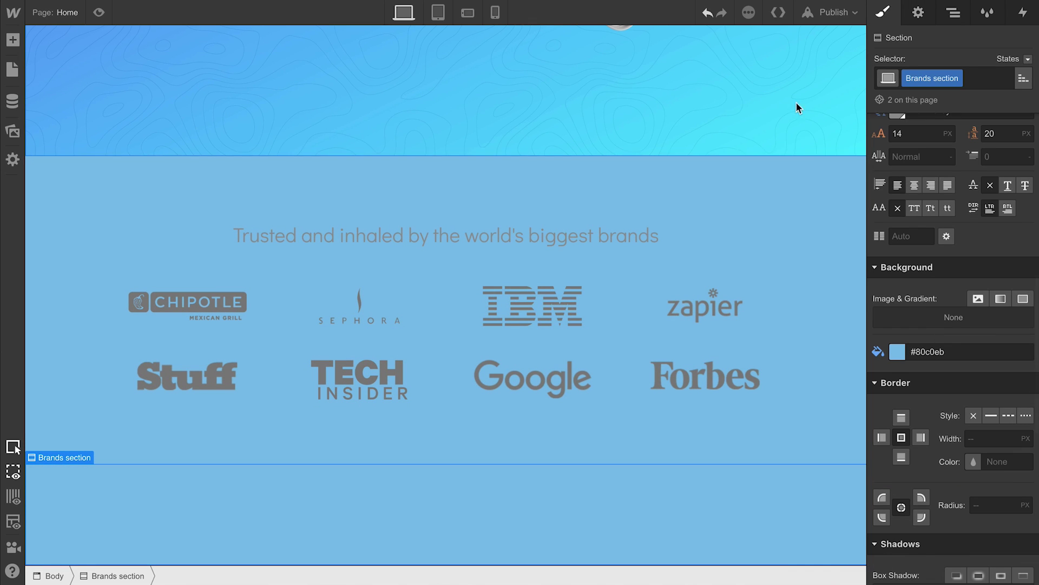
{"action": "left_click", "coordinate": [710, 14]}
Add a Contact combo class and set the section background to pale grey #eef0f1.
{"action": "left_click", "coordinate": [973, 76]}
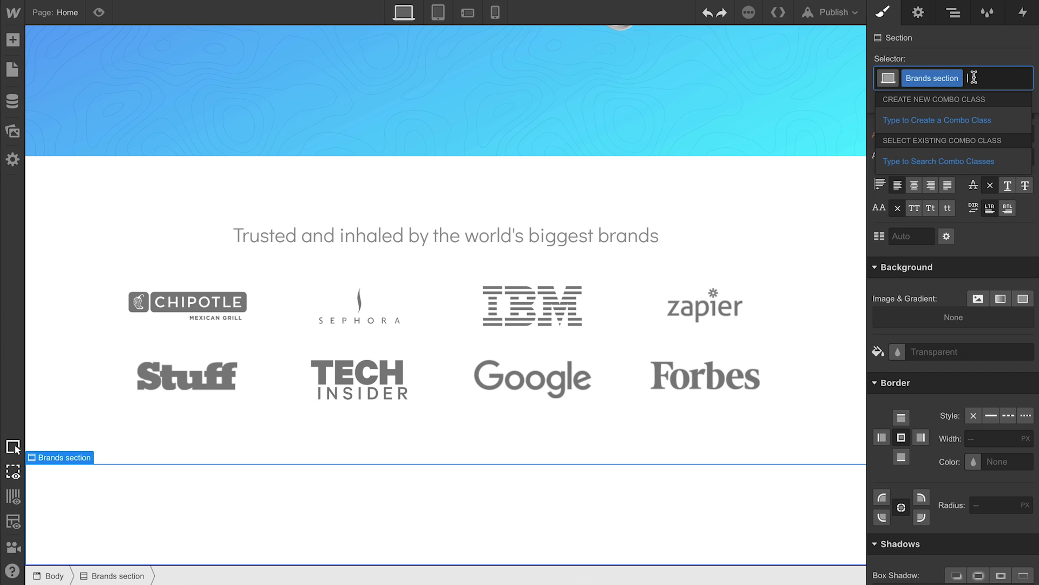
{"action": "type", "text": "Contact"}
{"action": "key", "text": "Return"}
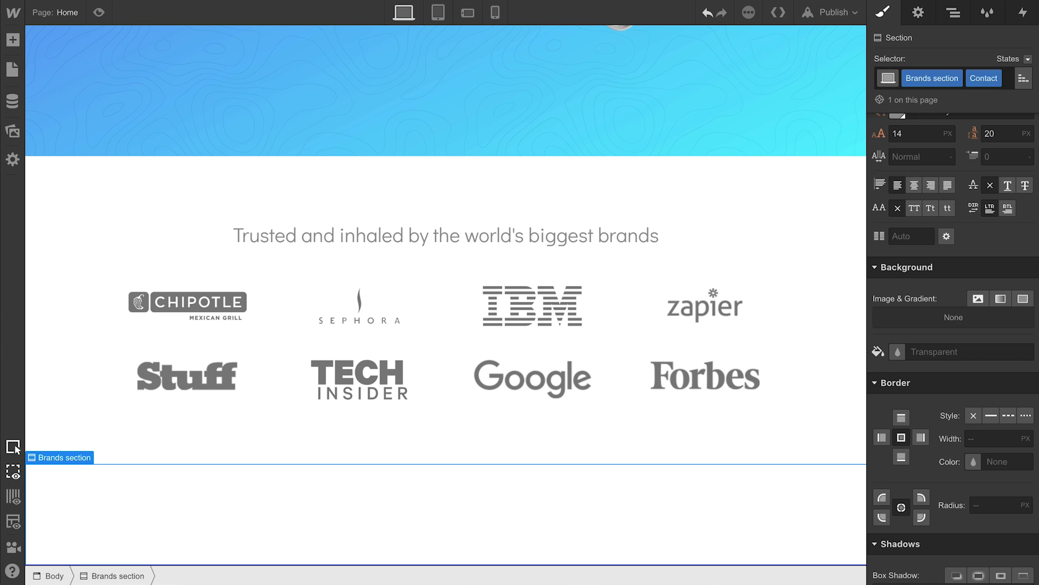
{"action": "left_click", "coordinate": [898, 352]}
{"action": "left_click", "coordinate": [905, 394]}
{"action": "left_click_drag", "start_coordinate": [905, 394], "coordinate": [902, 380]}
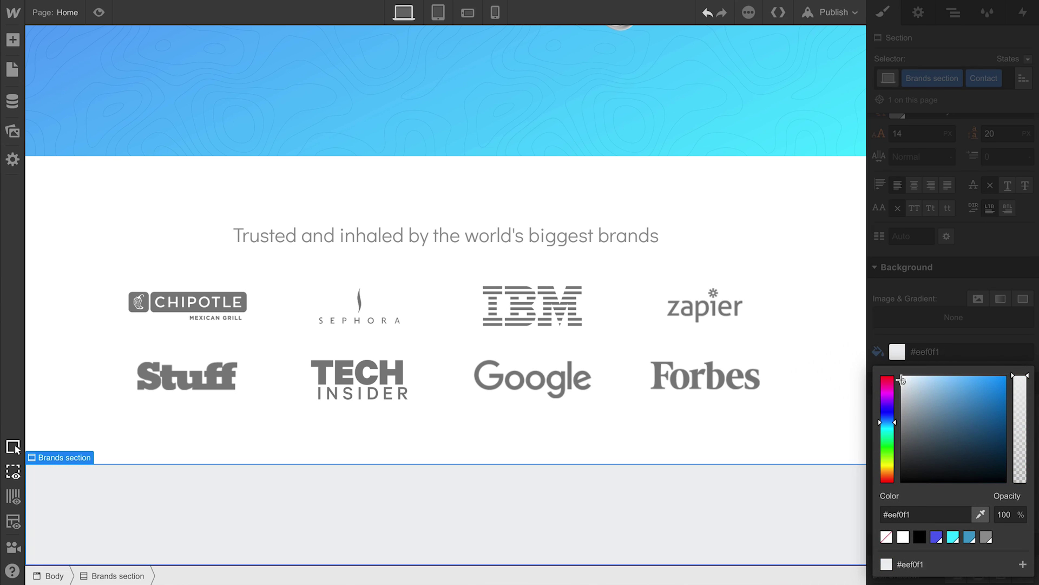
{"action": "left_click", "coordinate": [920, 342]}
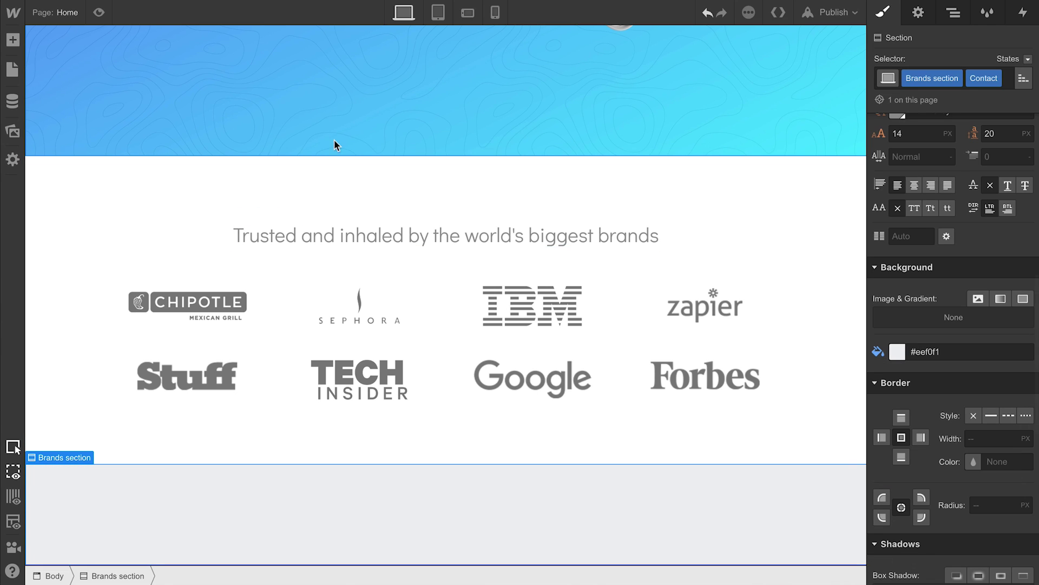
Drag a Container from the Add panel into the grey Contact section.
{"action": "left_click", "coordinate": [12, 39]}
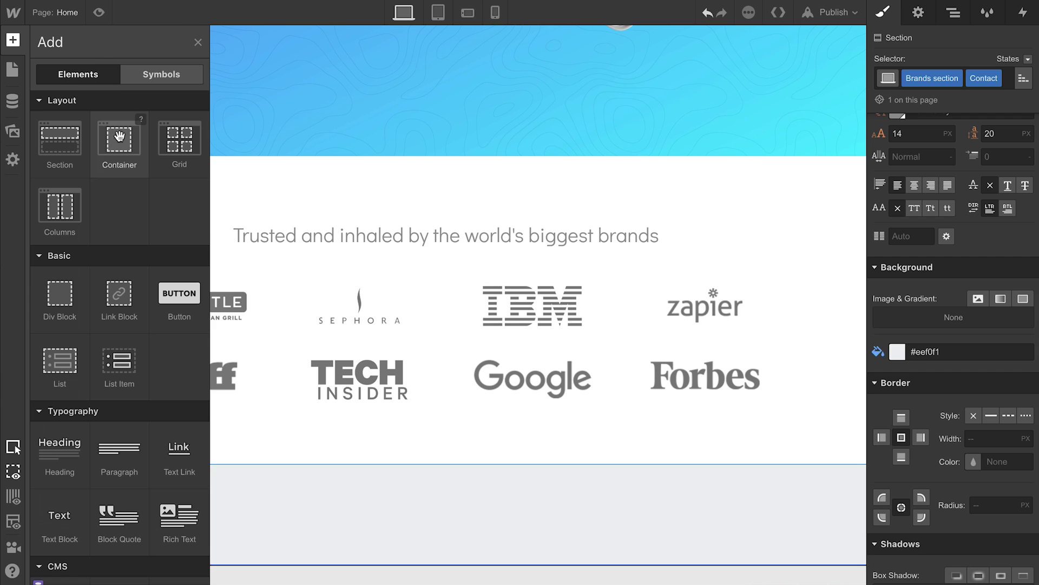
{"action": "left_click_drag", "start_coordinate": [118, 130], "coordinate": [353, 490]}
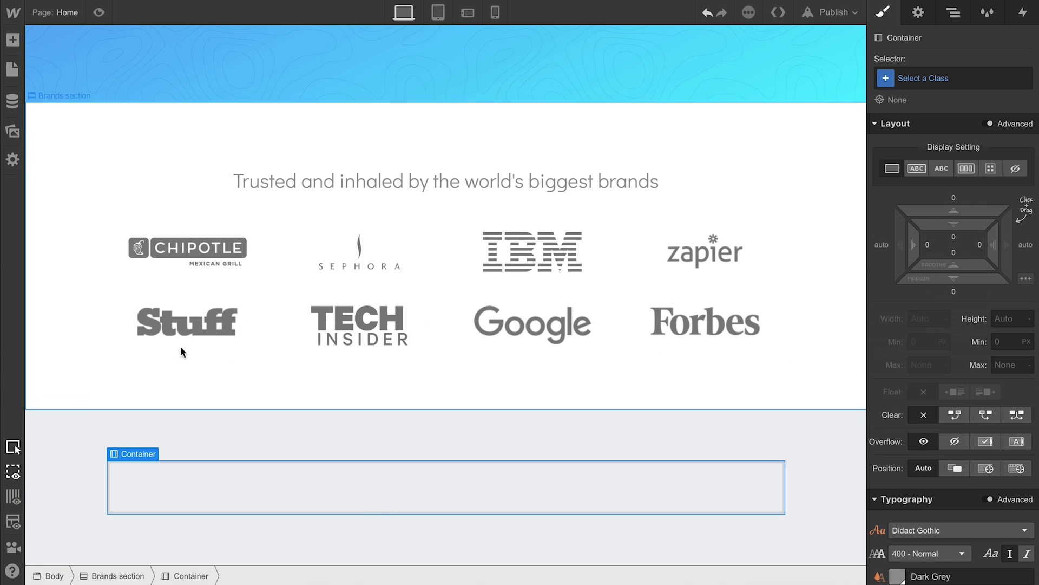
{"action": "left_click", "coordinate": [12, 39]}
{"action": "scroll", "coordinate": [118, 303], "scroll_direction": "down", "scroll_amount": 5}
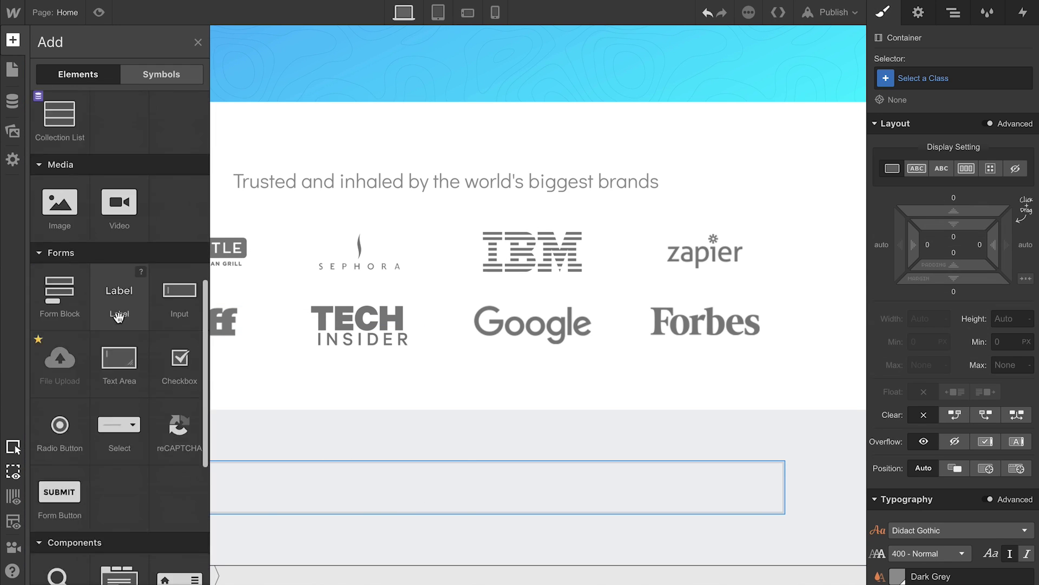
{"action": "scroll", "coordinate": [121, 304], "scroll_direction": "down", "scroll_amount": 5}
{"action": "scroll", "coordinate": [120, 302], "scroll_direction": "up", "scroll_amount": 3}
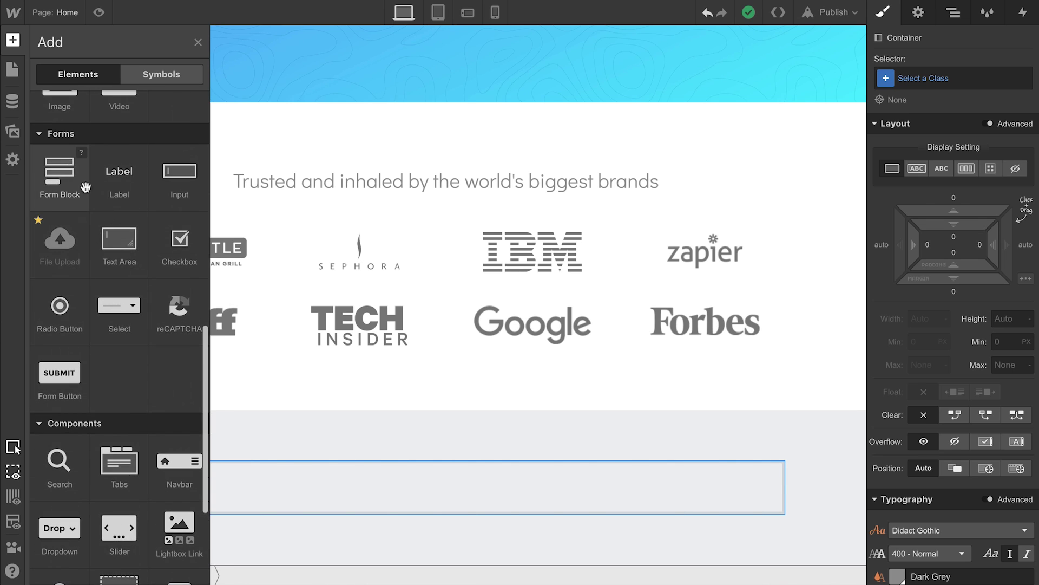
{"action": "left_click_drag", "start_coordinate": [60, 184], "coordinate": [276, 472]}
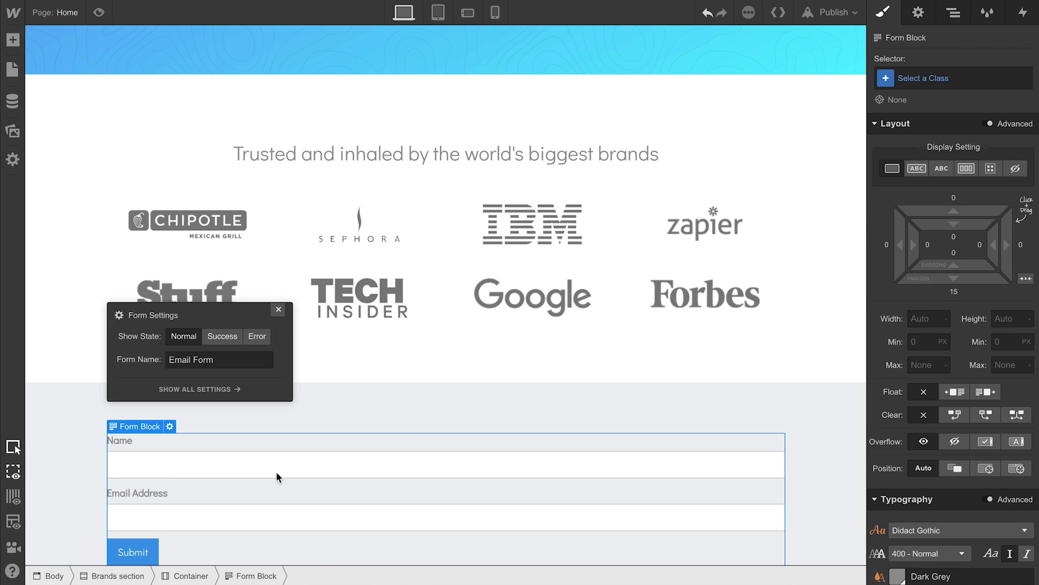
{"action": "scroll", "coordinate": [277, 473], "scroll_direction": "down", "scroll_amount": 1}
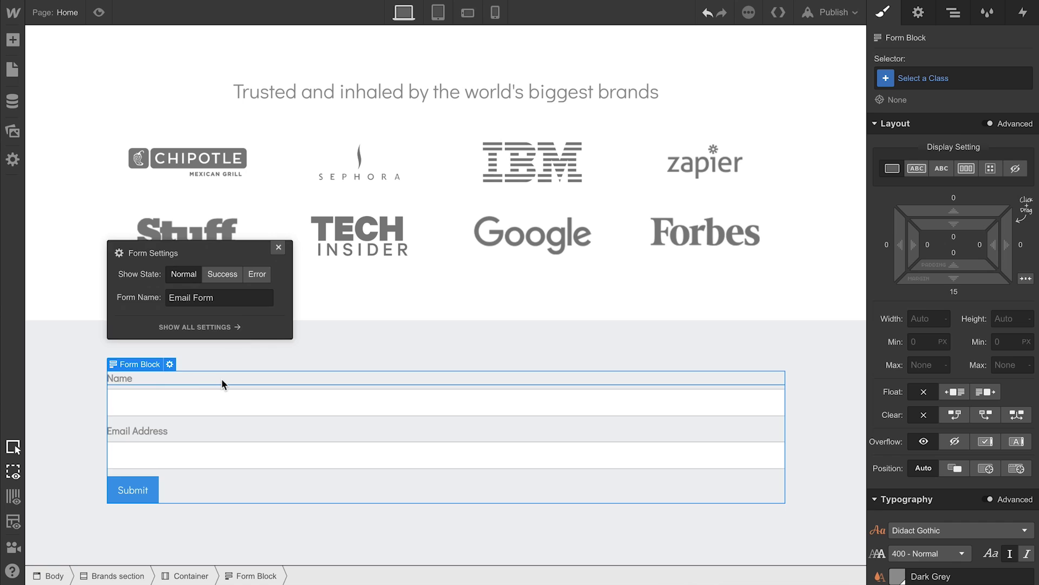
Delete the Name and Email Address field labels.
{"action": "left_click", "coordinate": [222, 380]}
{"action": "key", "text": "Delete"}
{"action": "left_click", "coordinate": [219, 427]}
{"action": "key", "text": "Delete"}
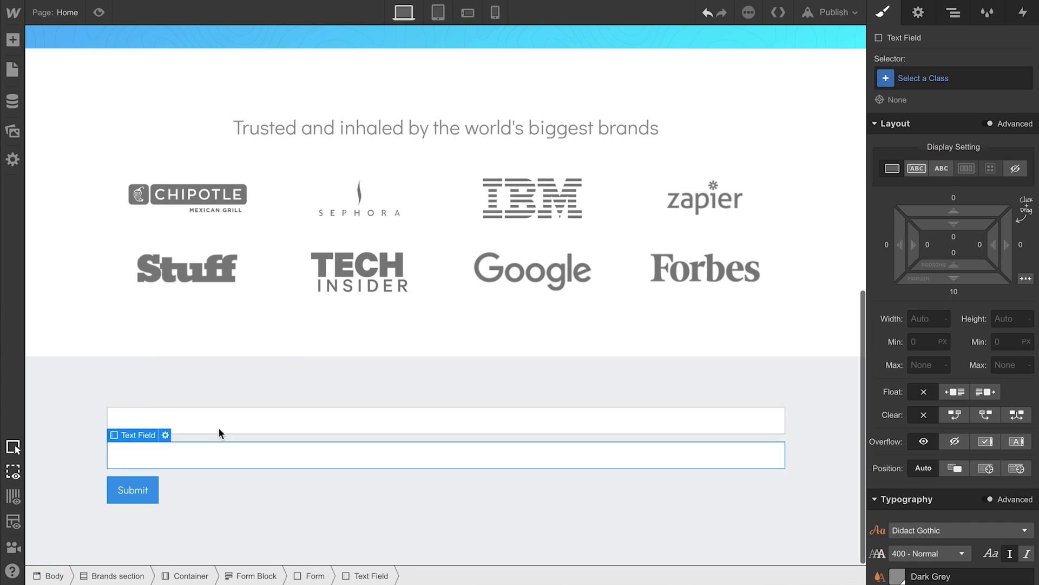
Set 'Your name' and 'Your email' placeholders and change the button text to 'Start the conversation'.
{"action": "double_click", "coordinate": [225, 421]}
{"action": "left_click", "coordinate": [211, 299]}
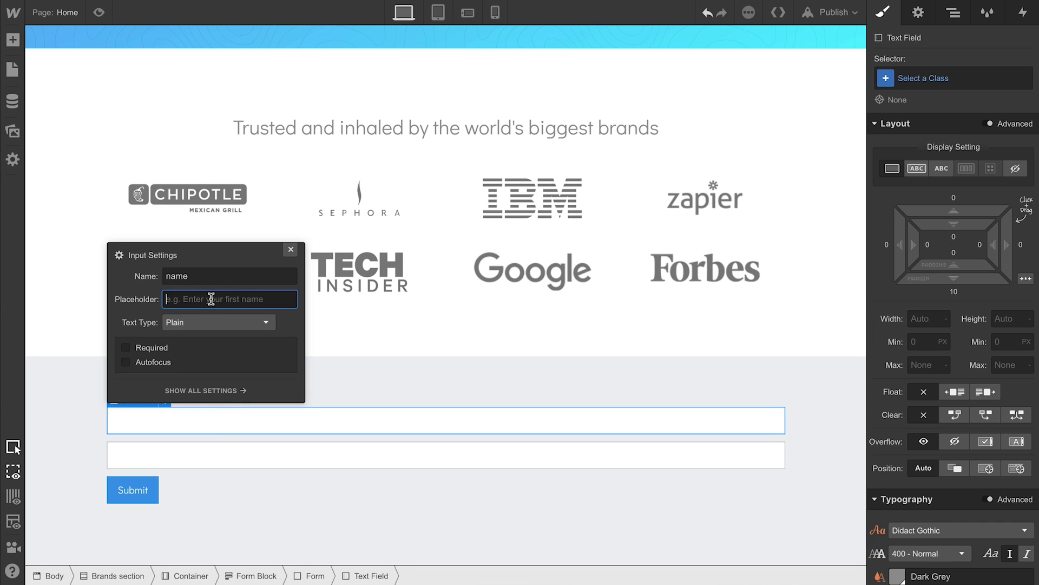
{"action": "type", "text": "Your name"}
{"action": "double_click", "coordinate": [221, 454]}
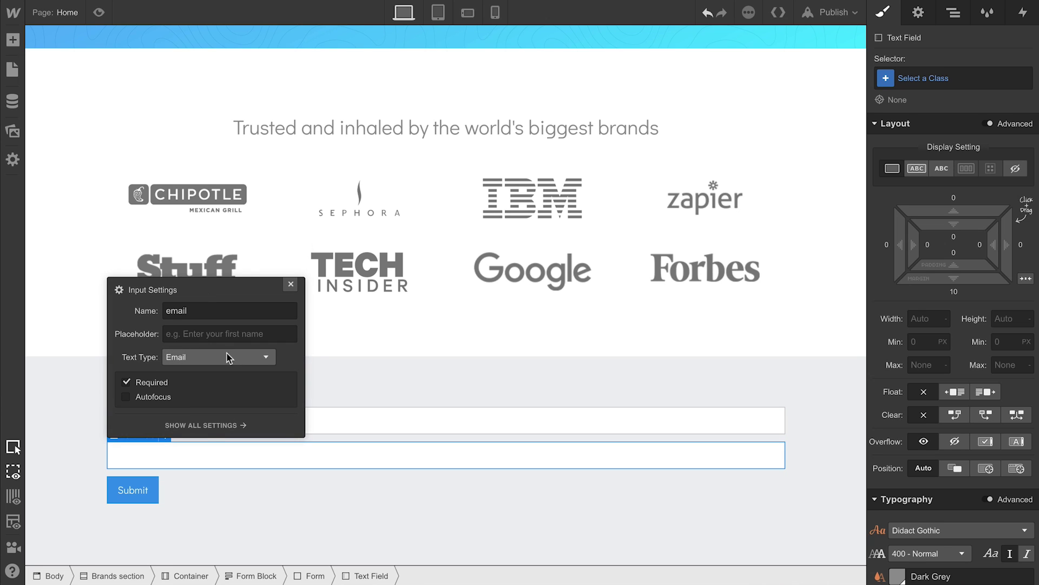
{"action": "left_click", "coordinate": [228, 335]}
{"action": "type", "text": "Your email"}
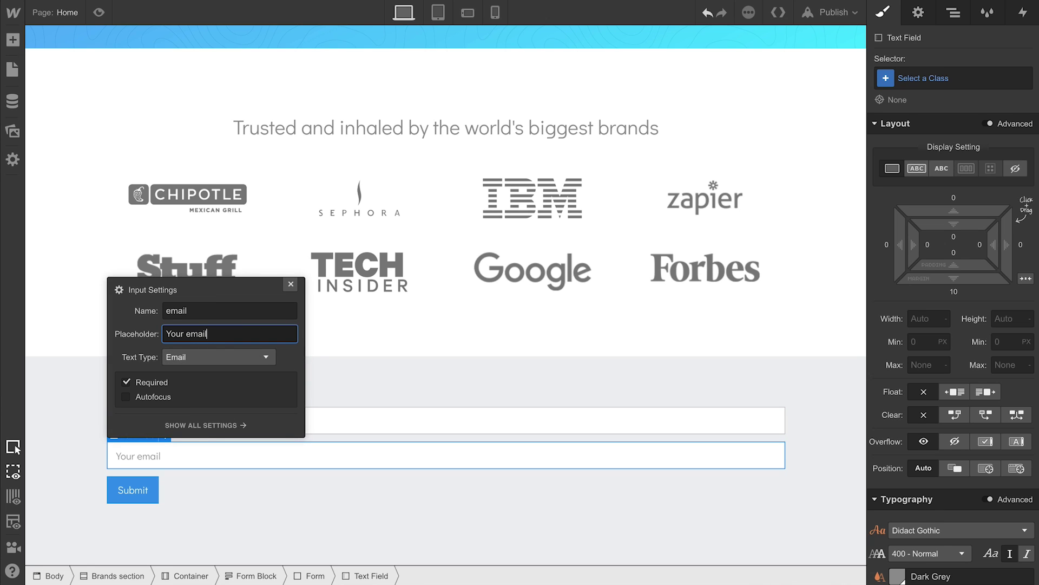
{"action": "left_click", "coordinate": [290, 285]}
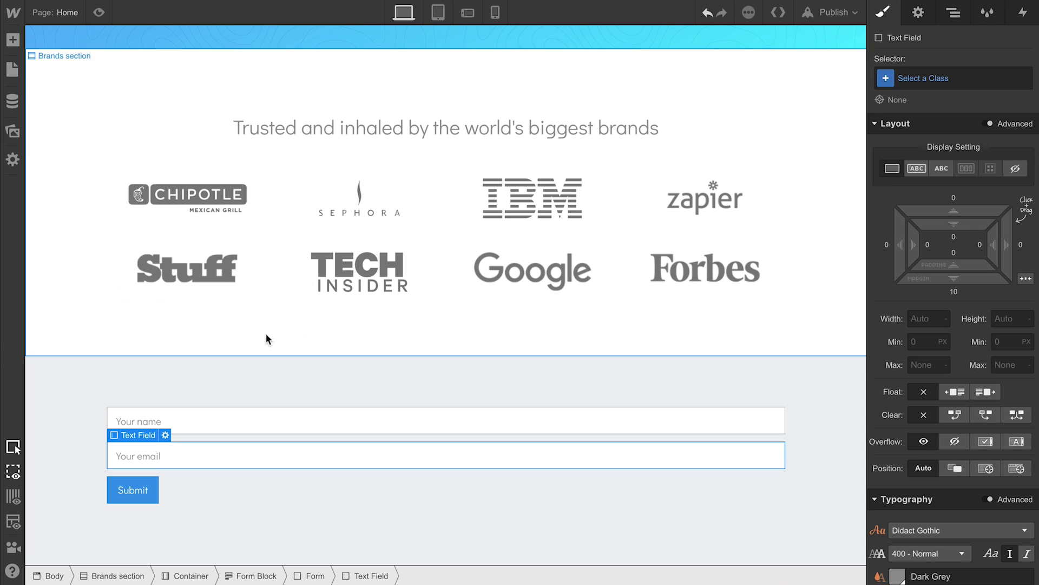
{"action": "double_click", "coordinate": [121, 498]}
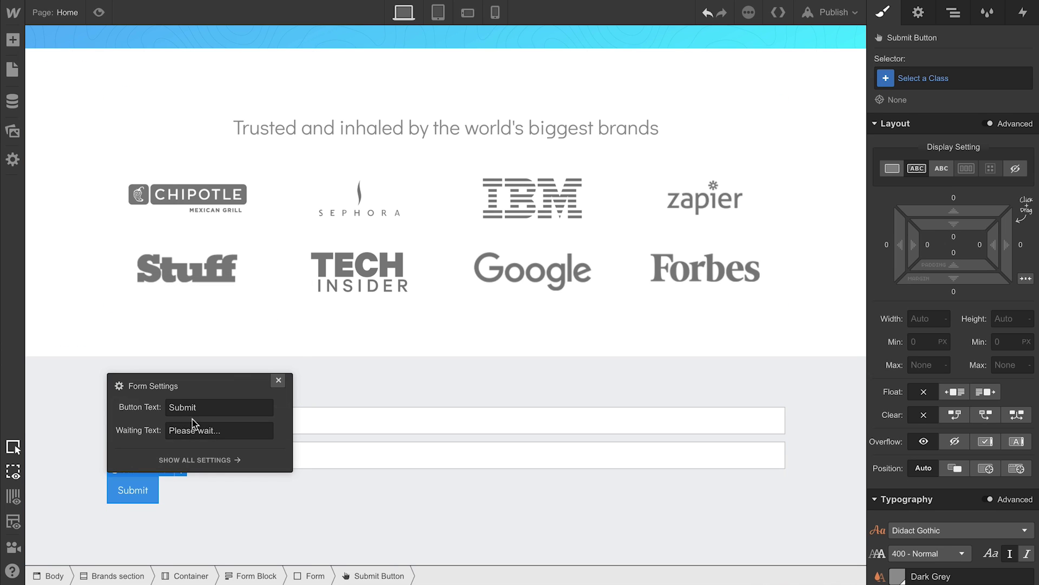
{"action": "double_click", "coordinate": [201, 408]}
{"action": "type", "text": "Start the conversation"}
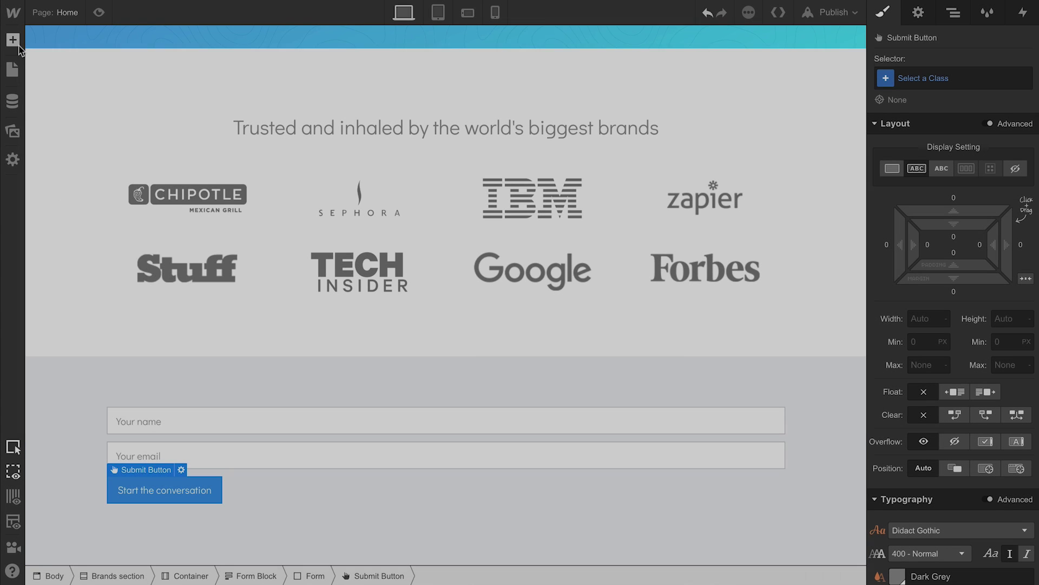
Add an H2 heading 'Want us to reach out to you?' above the form fields.
{"action": "left_click", "coordinate": [13, 42]}
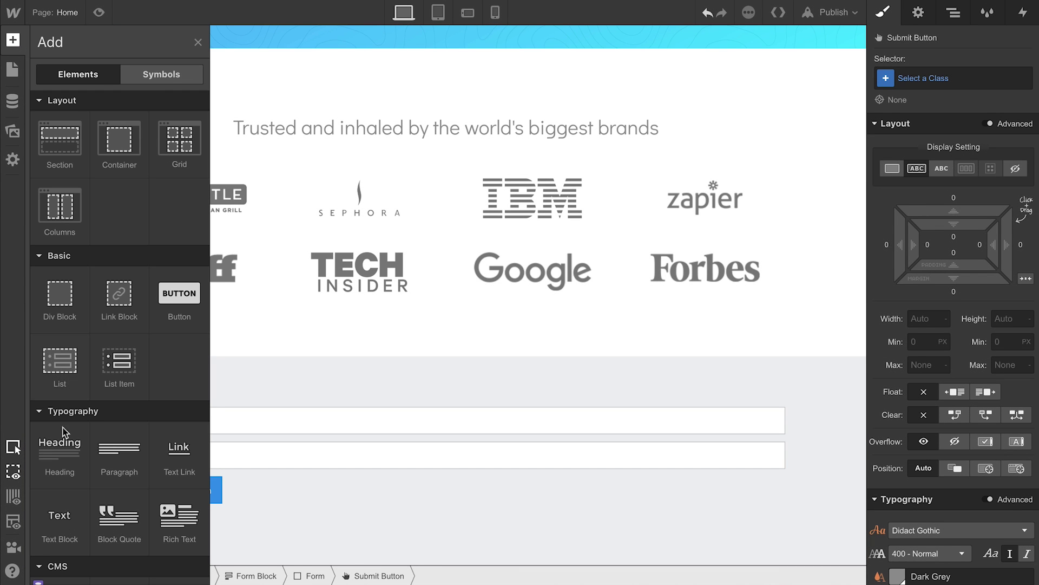
{"action": "mouse_move", "coordinate": [88, 452]}
{"action": "left_mouse_down"}
{"action": "mouse_move", "coordinate": [194, 402]}
{"action": "mouse_move", "coordinate": [894, 402]}
{"action": "mouse_move", "coordinate": [901, 382]}
{"action": "left_mouse_up"}
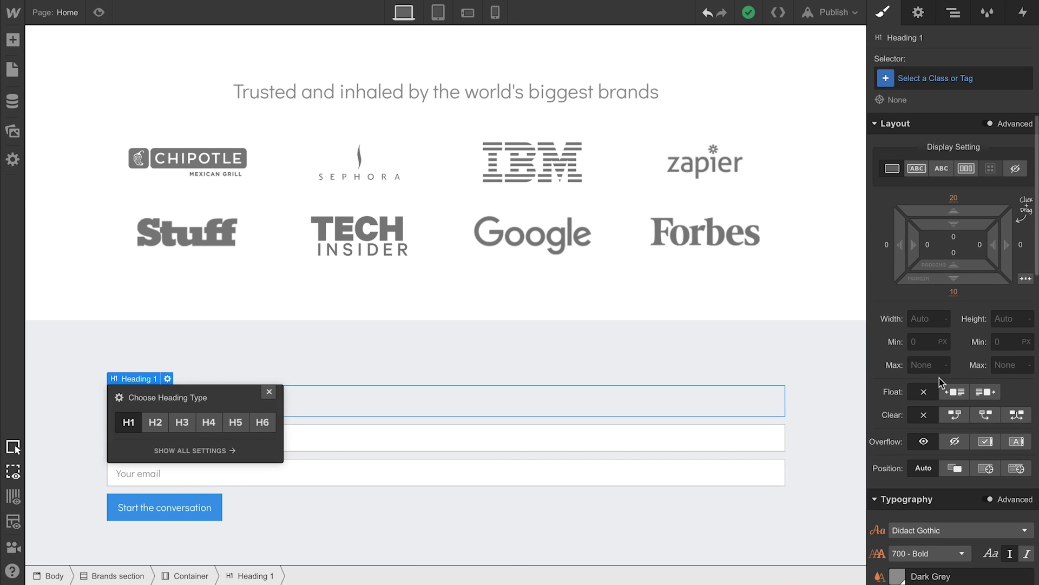
{"action": "left_click", "coordinate": [156, 422]}
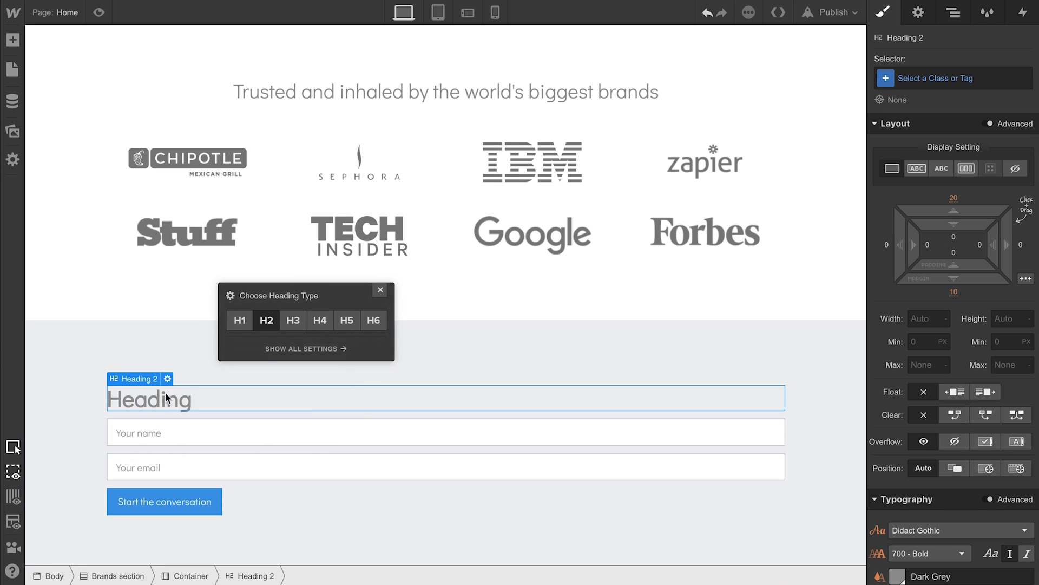
{"action": "double_click", "coordinate": [166, 398]}
{"action": "type", "text": "Want us to reach out to you?"}
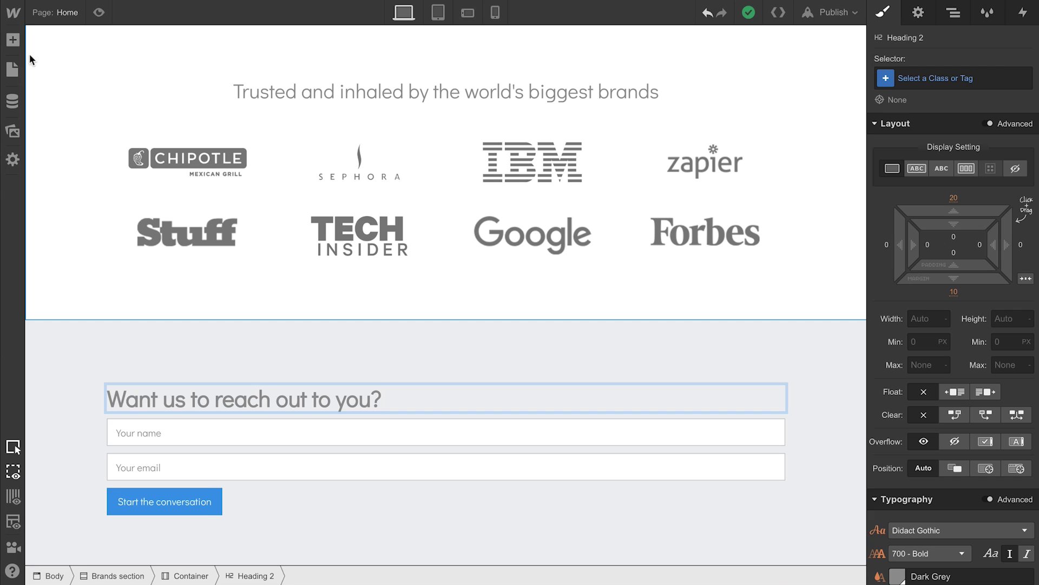
Add a text block under the heading and edit its text to the reply-time sentence.
{"action": "left_click", "coordinate": [15, 41]}
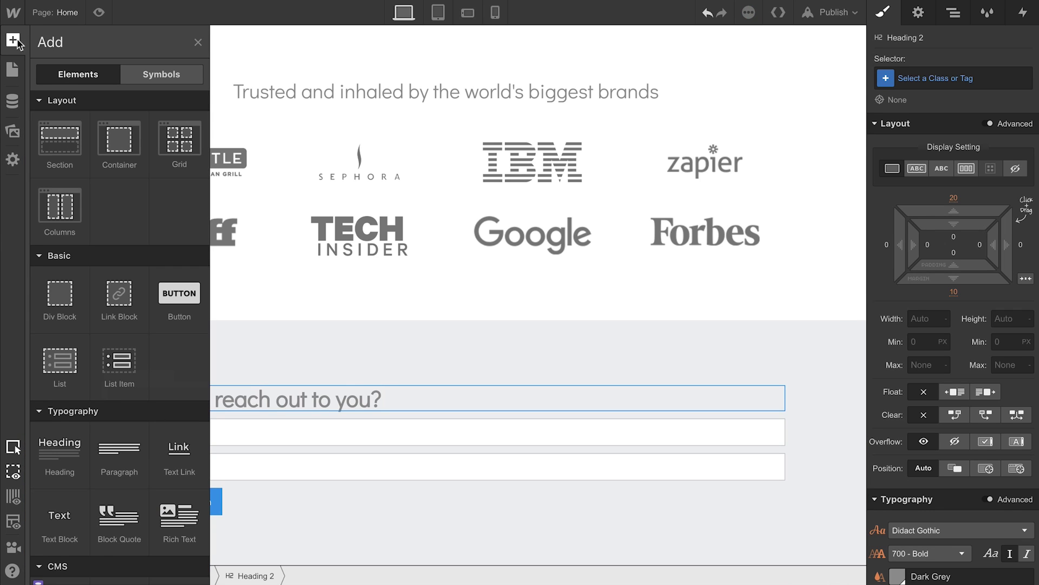
{"action": "left_click_drag", "start_coordinate": [96, 496], "coordinate": [178, 401]}
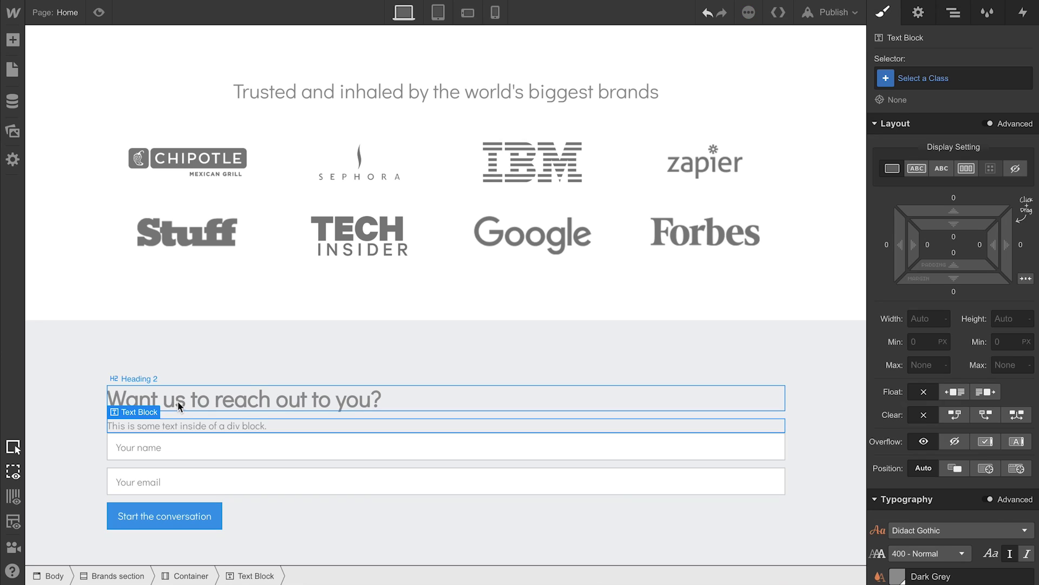
{"action": "double_click", "coordinate": [174, 423]}
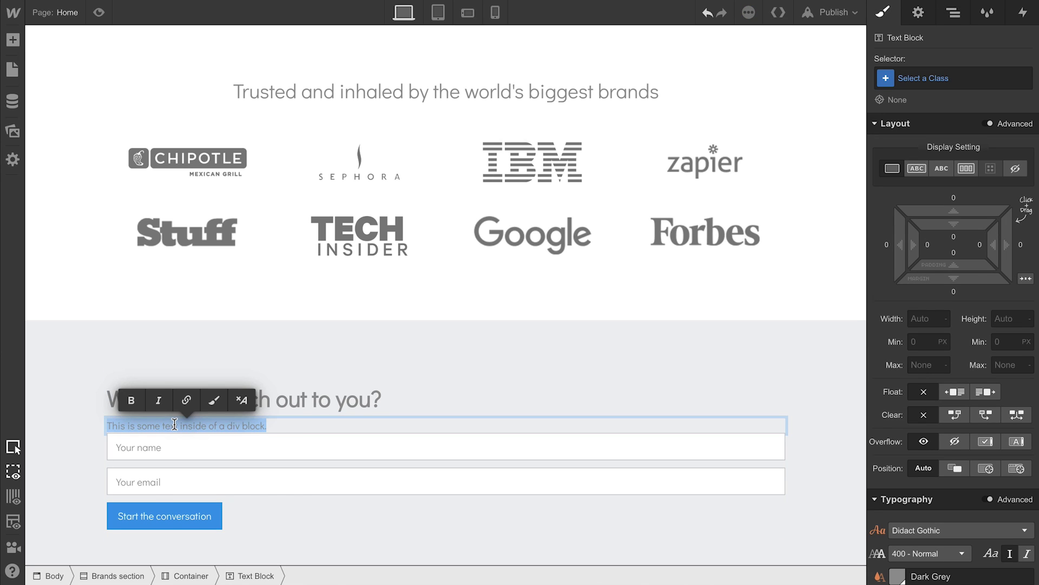
{"action": "type", "text": "We'll get back to you quickly — usually within 23 hours."}
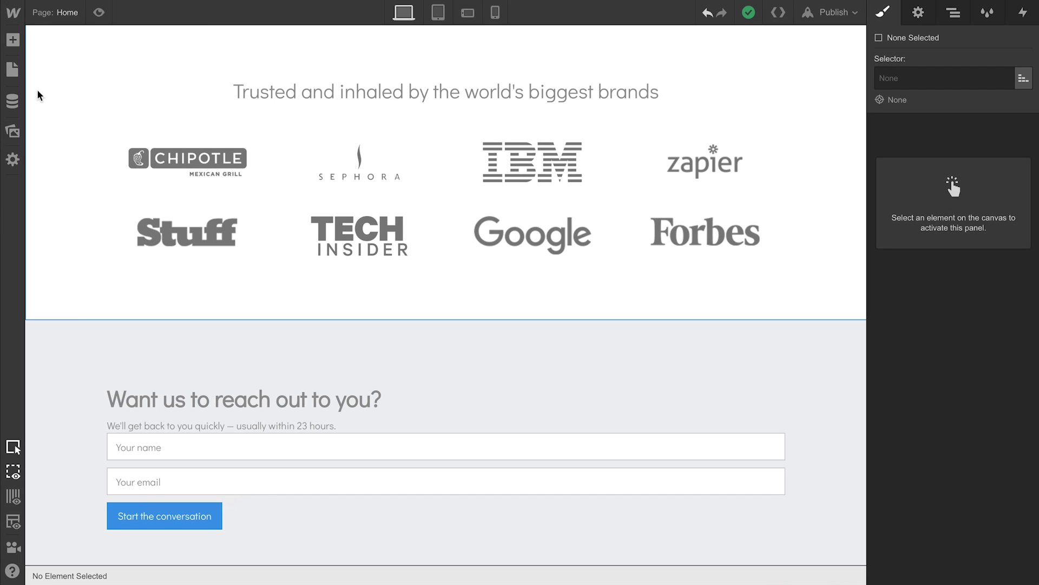
Drag a Grid into the contact form and delete its second row.
{"action": "left_click", "coordinate": [13, 39]}
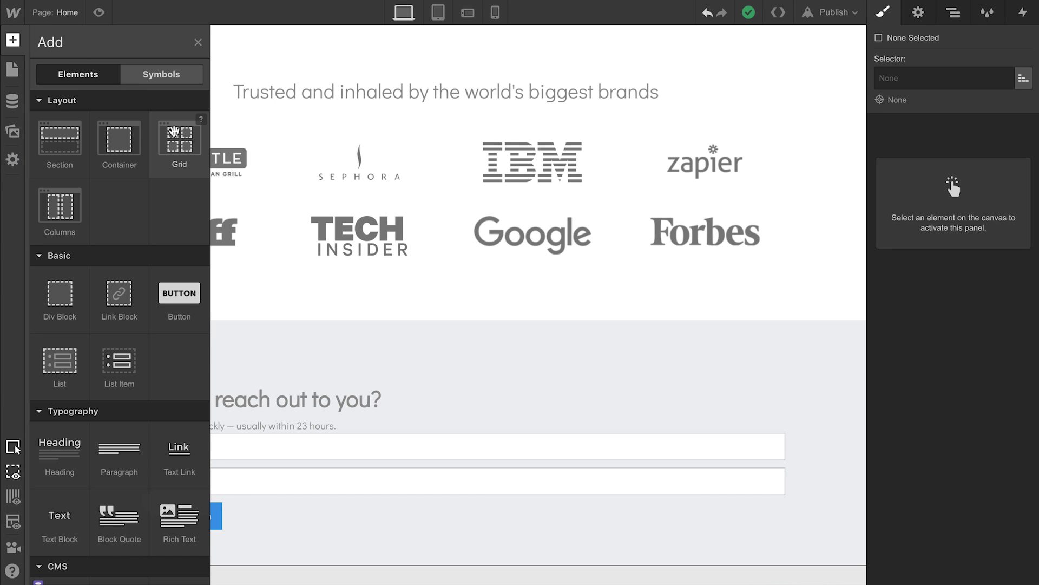
{"action": "left_click_drag", "start_coordinate": [173, 132], "coordinate": [228, 442]}
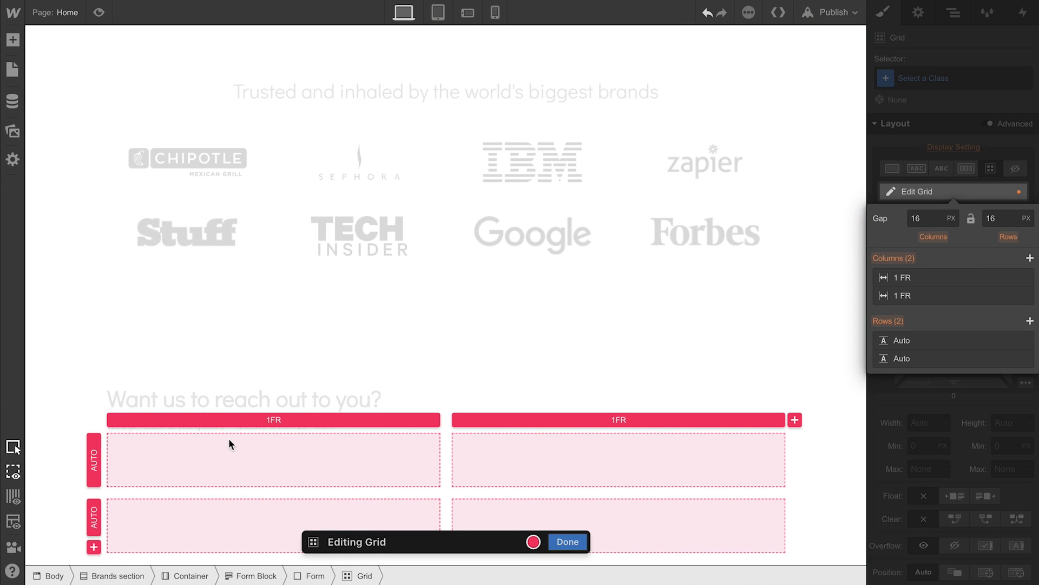
{"action": "mouse_move", "coordinate": [950, 341]}
{"action": "left_click", "coordinate": [1018, 341]}
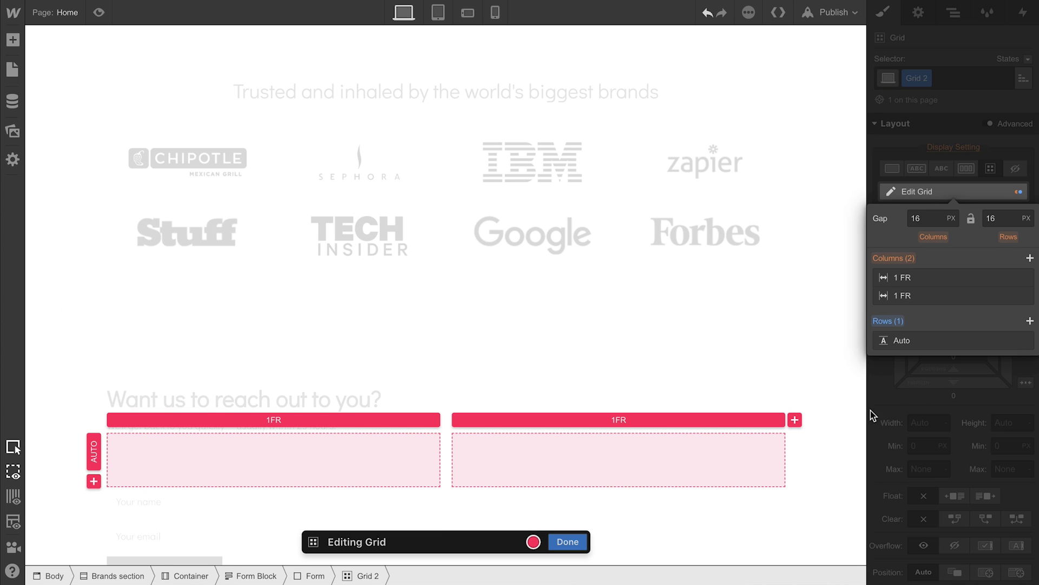
Expand the grid to four columns, putting the email field in column 3 and Submit in column 4.
{"action": "left_click", "coordinate": [793, 420]}
{"action": "left_click", "coordinate": [793, 420]}
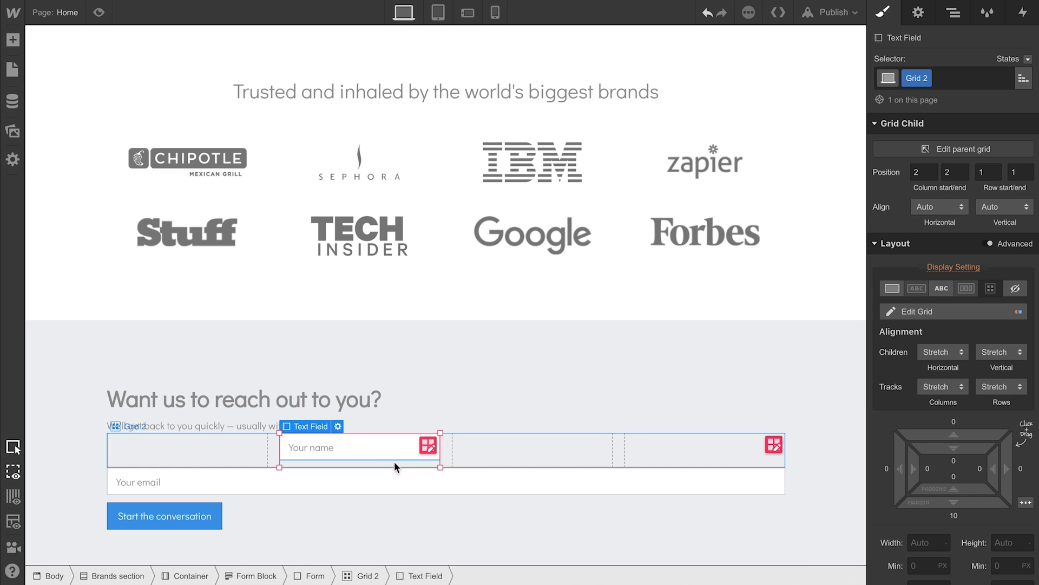
{"action": "left_click_drag", "start_coordinate": [413, 481], "coordinate": [528, 454]}
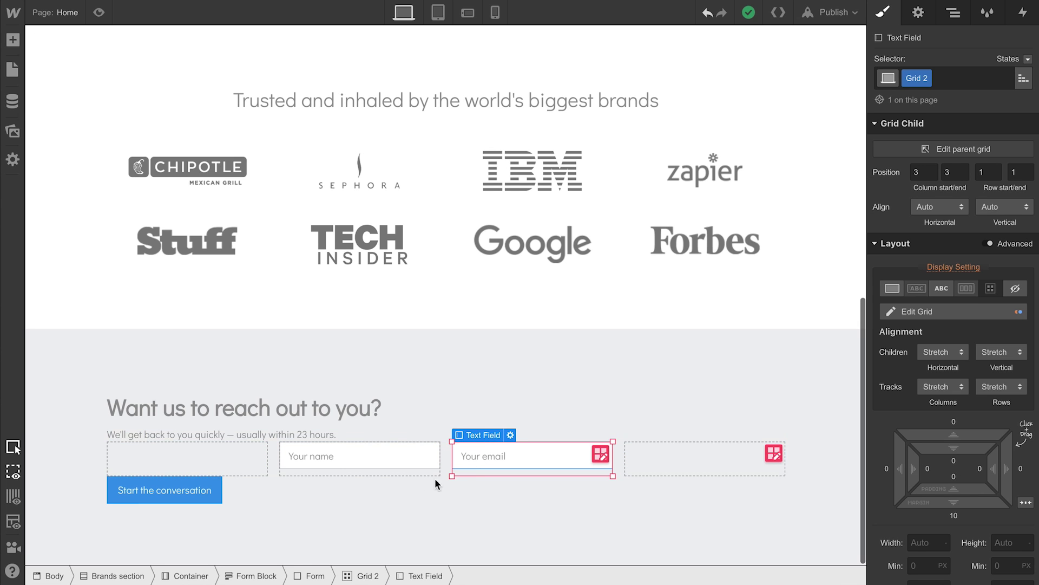
{"action": "left_click_drag", "start_coordinate": [191, 492], "coordinate": [309, 480]}
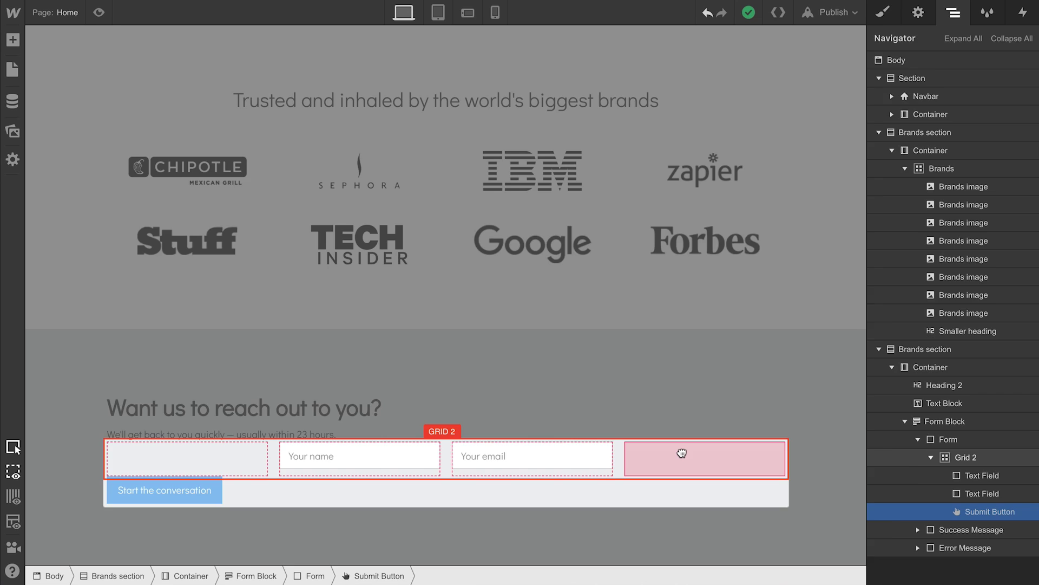
{"action": "left_click_drag", "start_coordinate": [662, 469], "coordinate": [680, 453]}
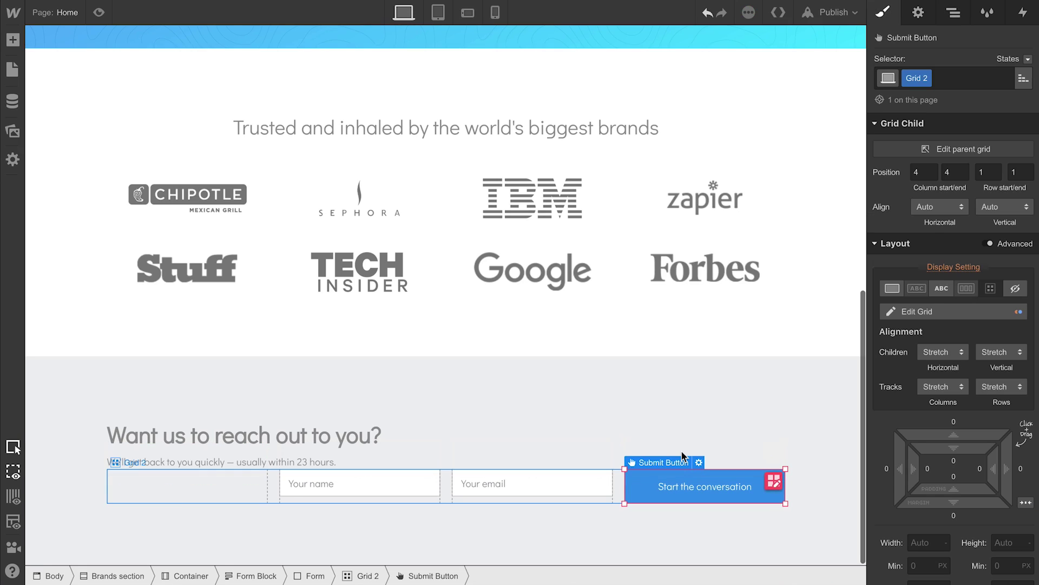
Give the name field the Text Field class after a cancelled email margin edit.
{"action": "left_click", "coordinate": [561, 481]}
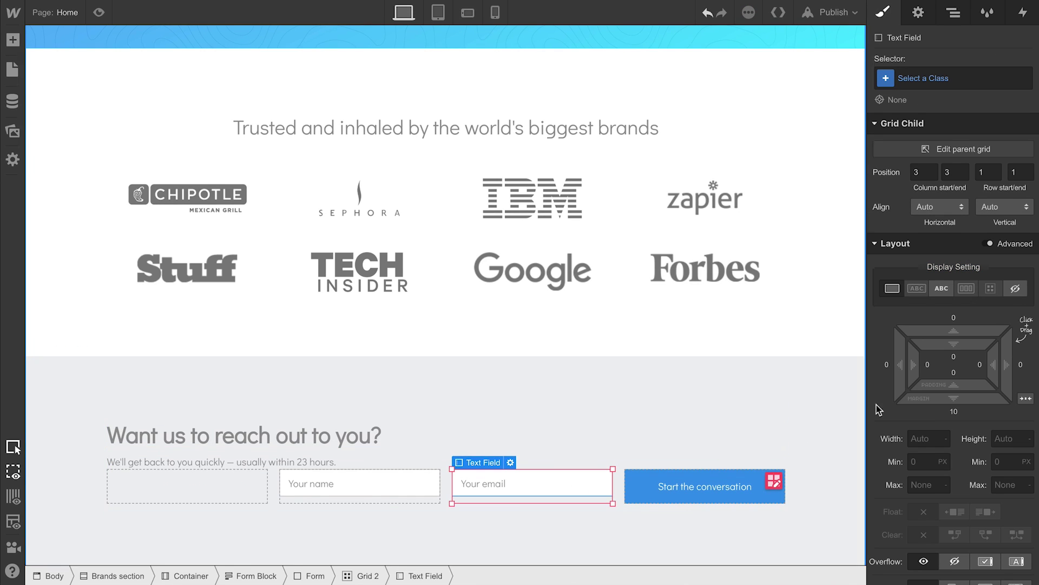
{"action": "left_click", "coordinate": [954, 412]}
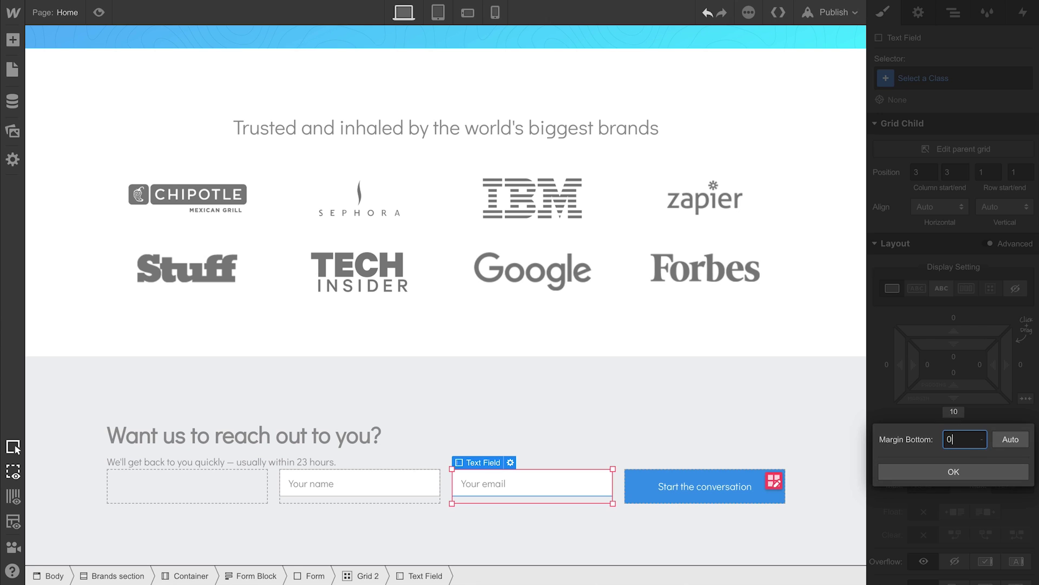
{"action": "key", "text": "Escape"}
{"action": "left_click", "coordinate": [392, 484]}
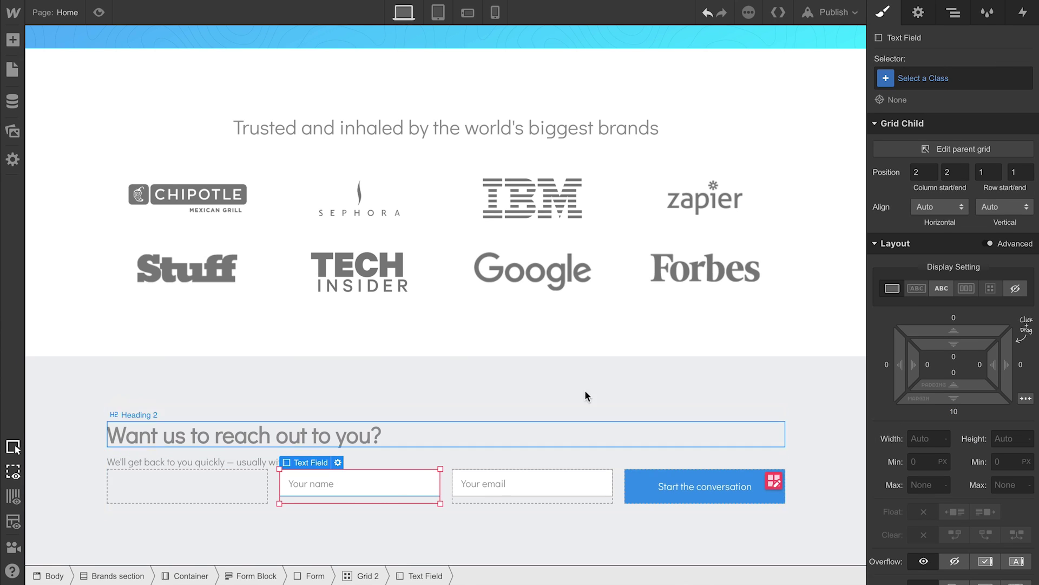
{"action": "left_click", "coordinate": [908, 77]}
{"action": "type", "text": "Text Field"}
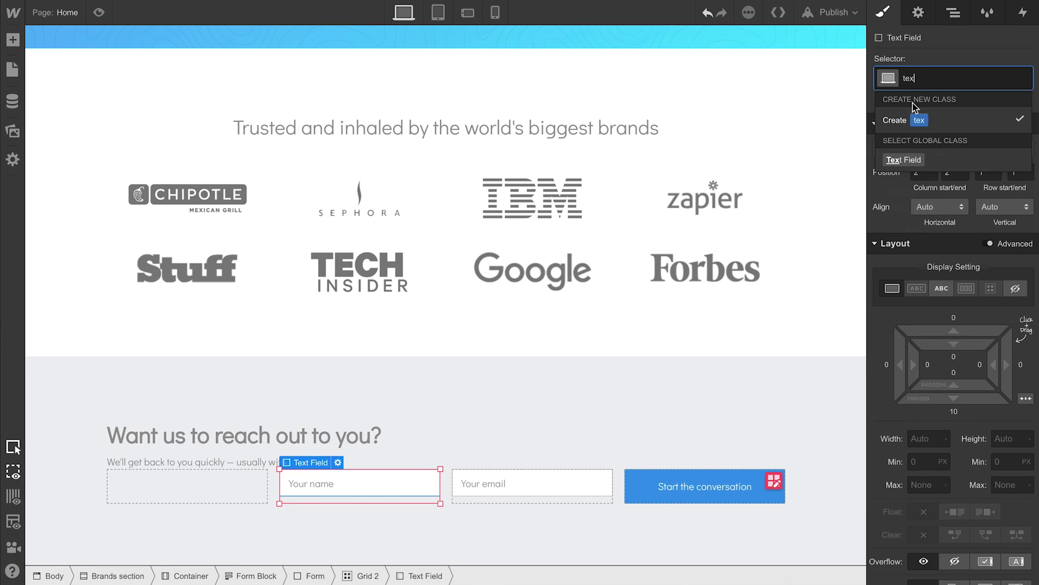
{"action": "key", "text": "Return"}
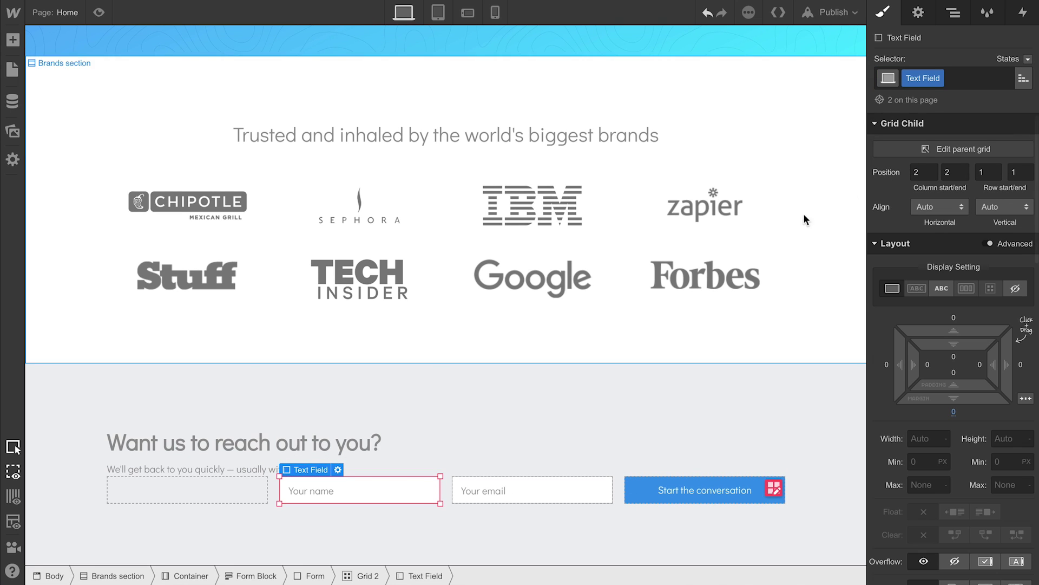
Drag Heading 2 and the Text Block into the grid's first cell, then deselect.
{"action": "left_click", "coordinate": [239, 490]}
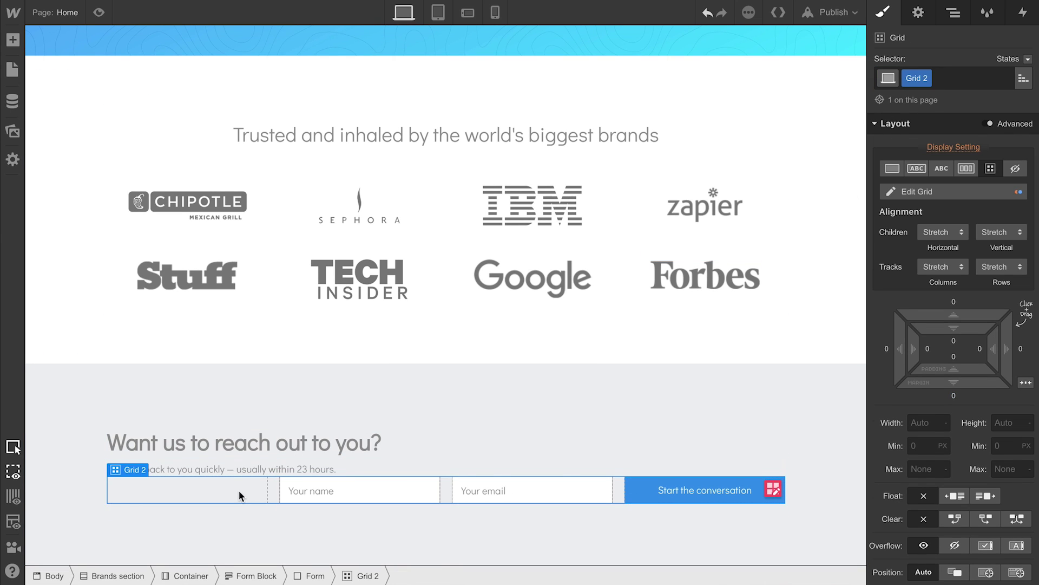
{"action": "left_click_drag", "start_coordinate": [240, 450], "coordinate": [211, 484]}
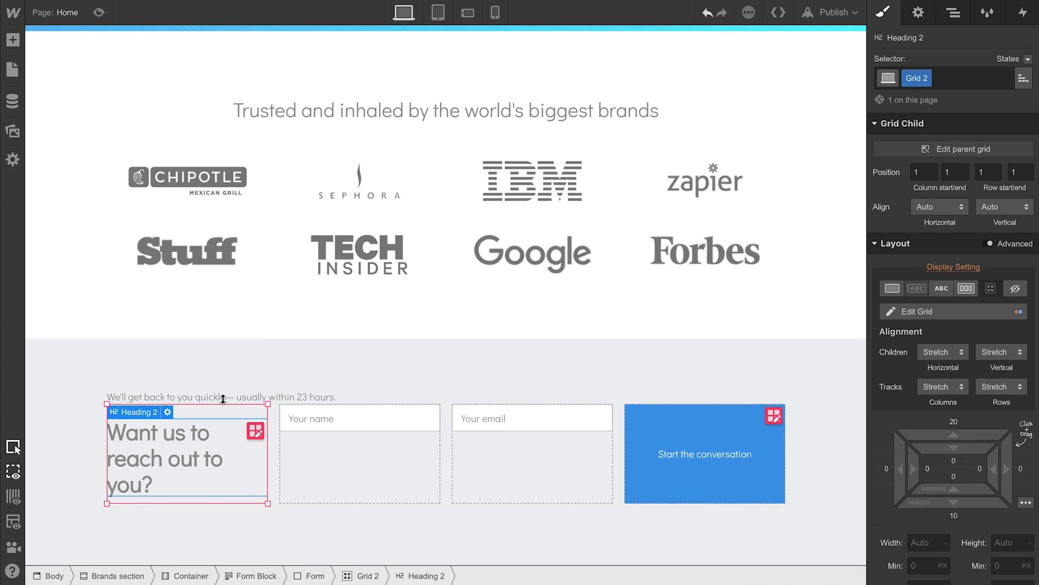
{"action": "left_click_drag", "start_coordinate": [224, 393], "coordinate": [187, 457]}
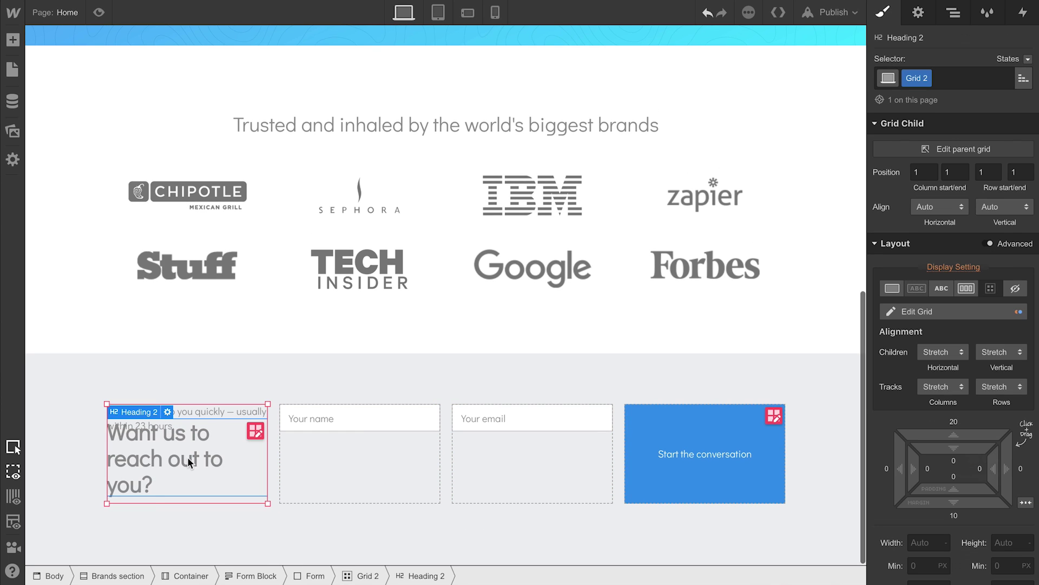
{"action": "key", "text": "Escape"}
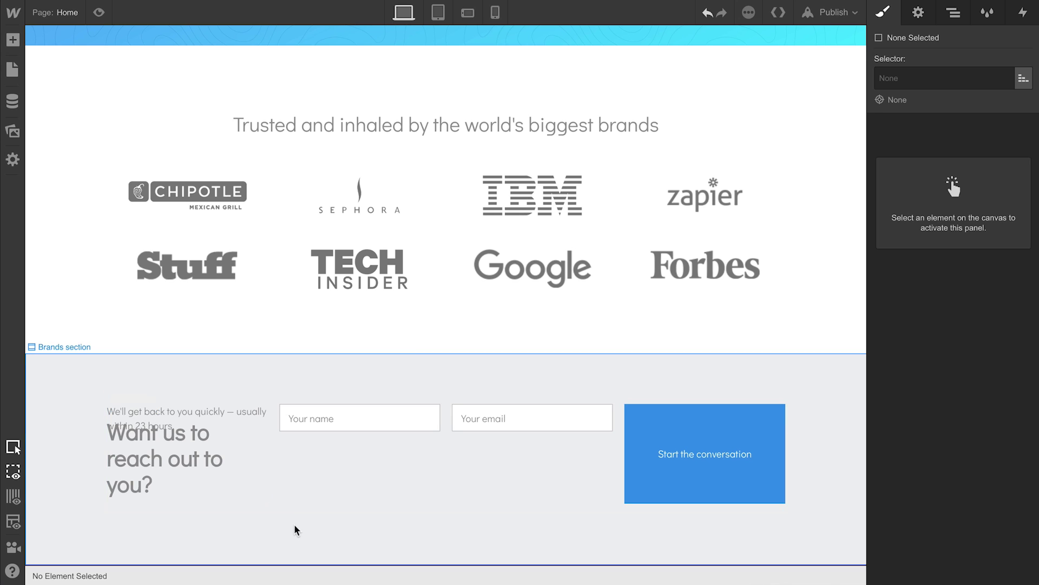
Add a Div Block classed Wrapper to the first grid cell and nest heading and paragraph inside via Navigator.
{"action": "left_click", "coordinate": [12, 39]}
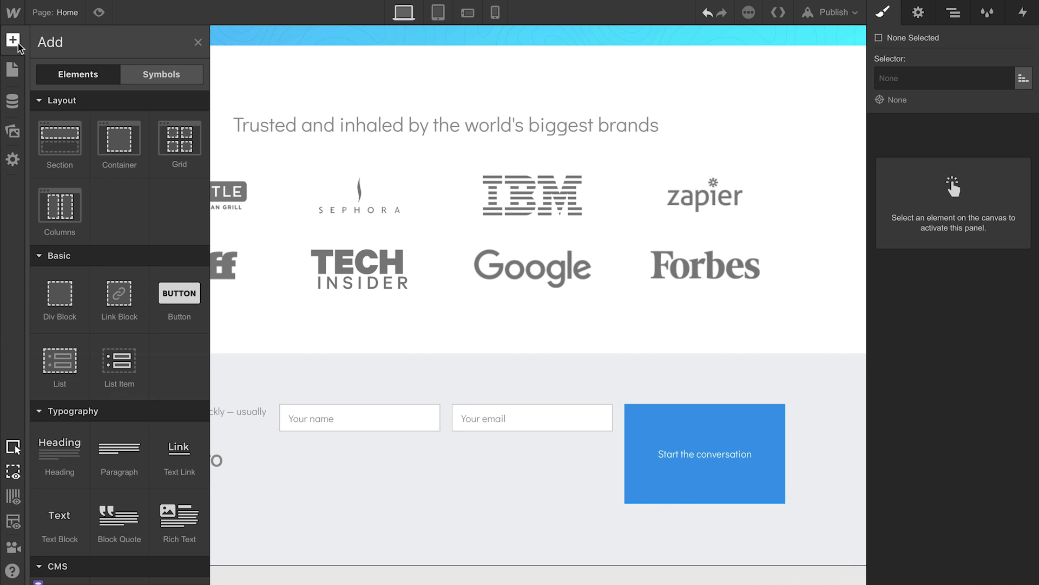
{"action": "left_click_drag", "start_coordinate": [65, 302], "coordinate": [131, 424]}
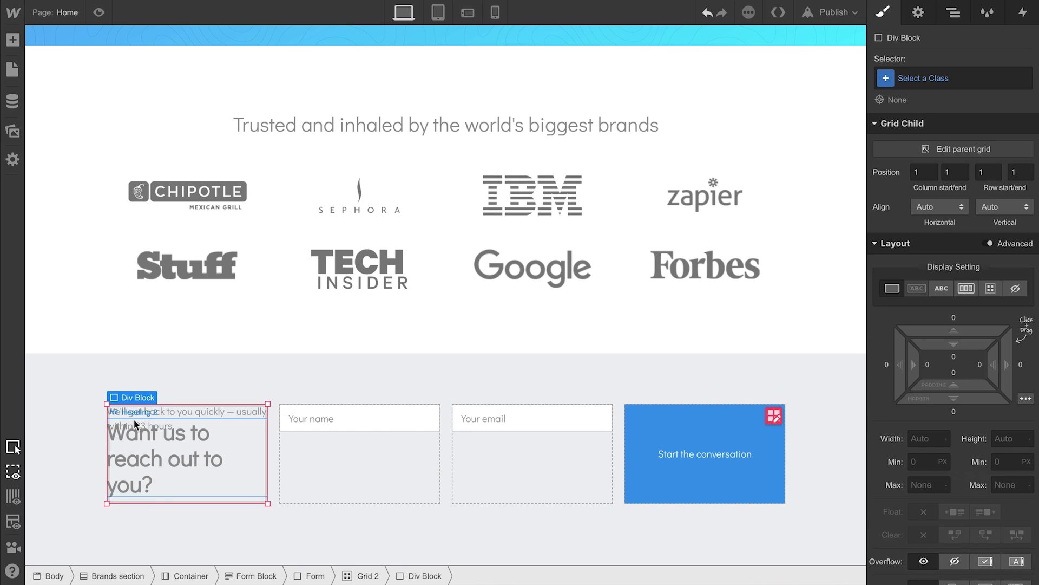
{"action": "left_click", "coordinate": [934, 79]}
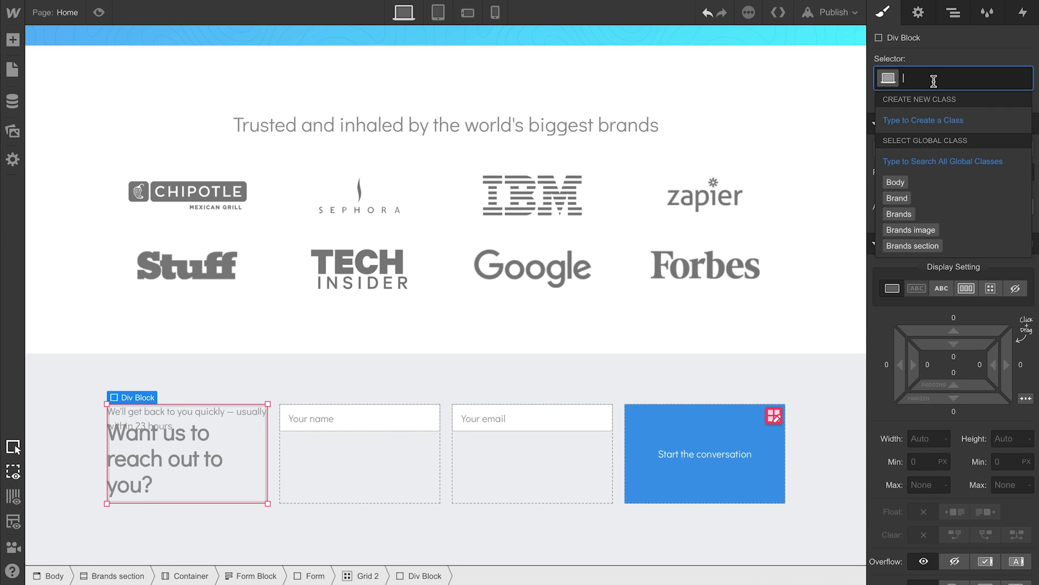
{"action": "type", "text": "Wrapper"}
{"action": "key", "text": "Return"}
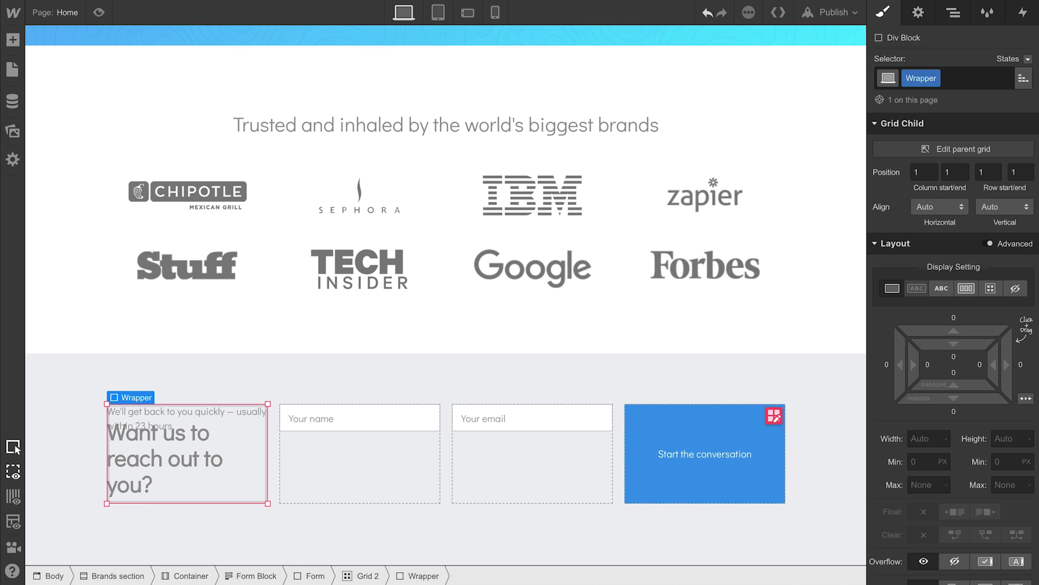
{"action": "left_click", "coordinate": [955, 13]}
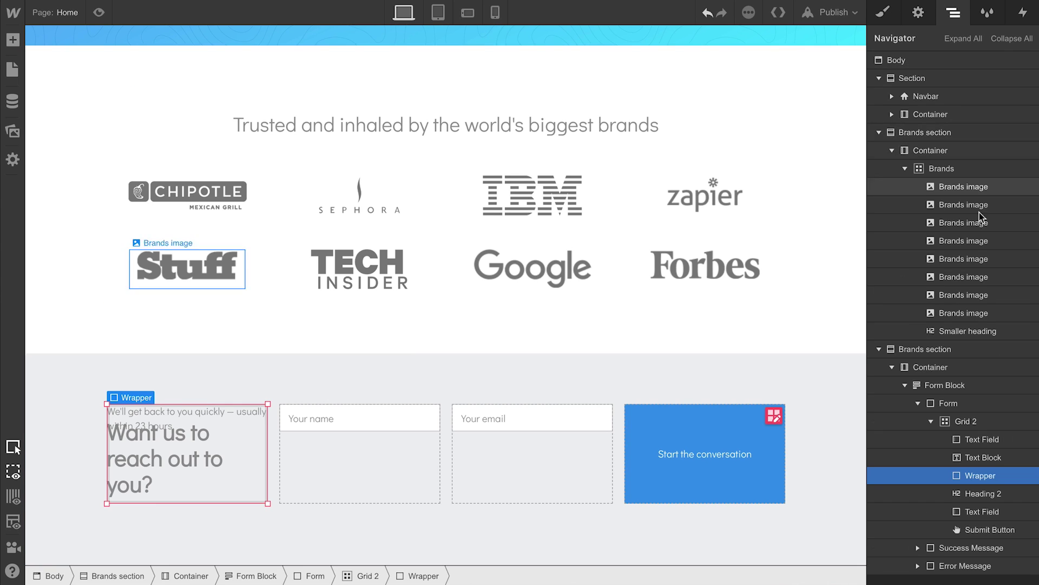
{"action": "mouse_move", "coordinate": [966, 494]}
{"action": "left_mouse_down"}
{"action": "mouse_move", "coordinate": [967, 481]}
{"action": "mouse_move", "coordinate": [993, 481]}
{"action": "mouse_move", "coordinate": [991, 499]}
{"action": "left_mouse_up"}
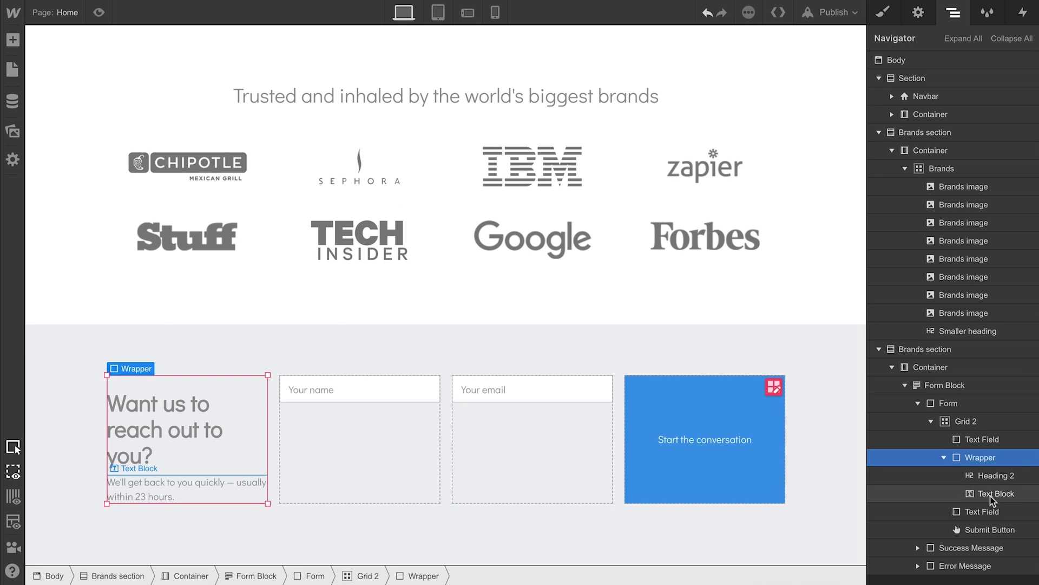
Apply the Smaller heading class to the contact heading.
{"action": "left_click", "coordinate": [987, 476]}
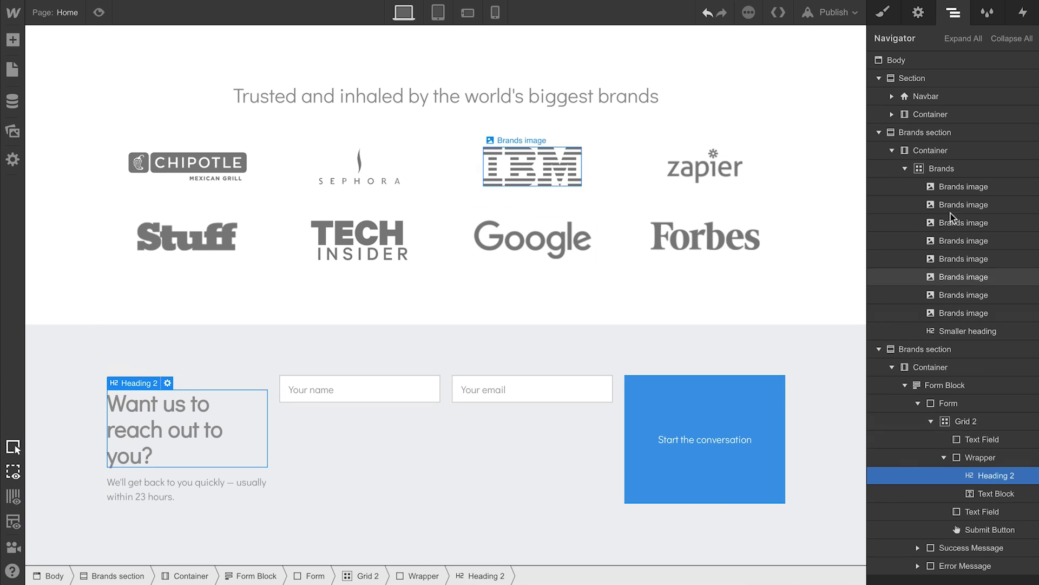
{"action": "left_click", "coordinate": [883, 15]}
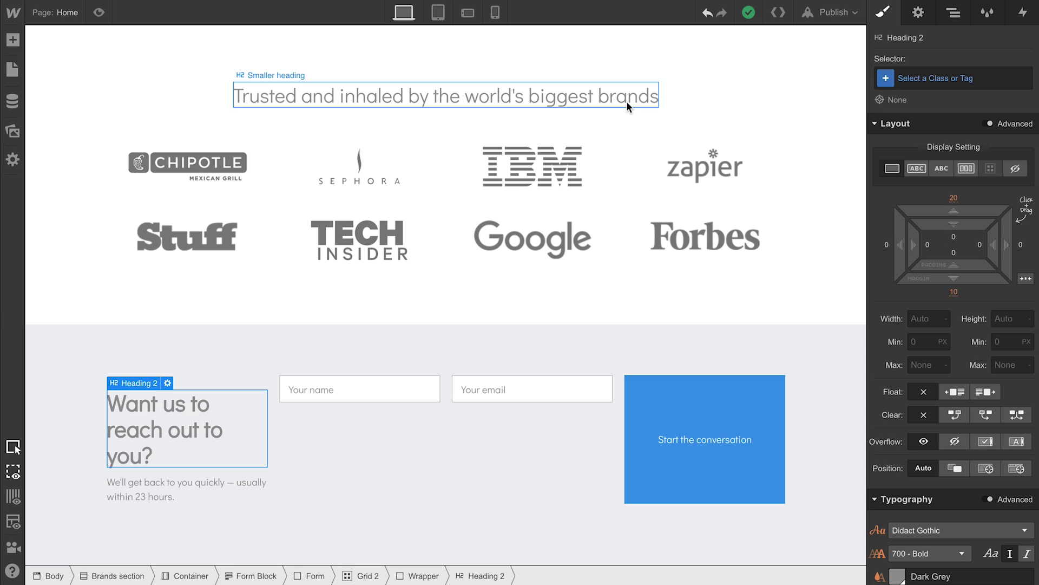
{"action": "left_click", "coordinate": [934, 80]}
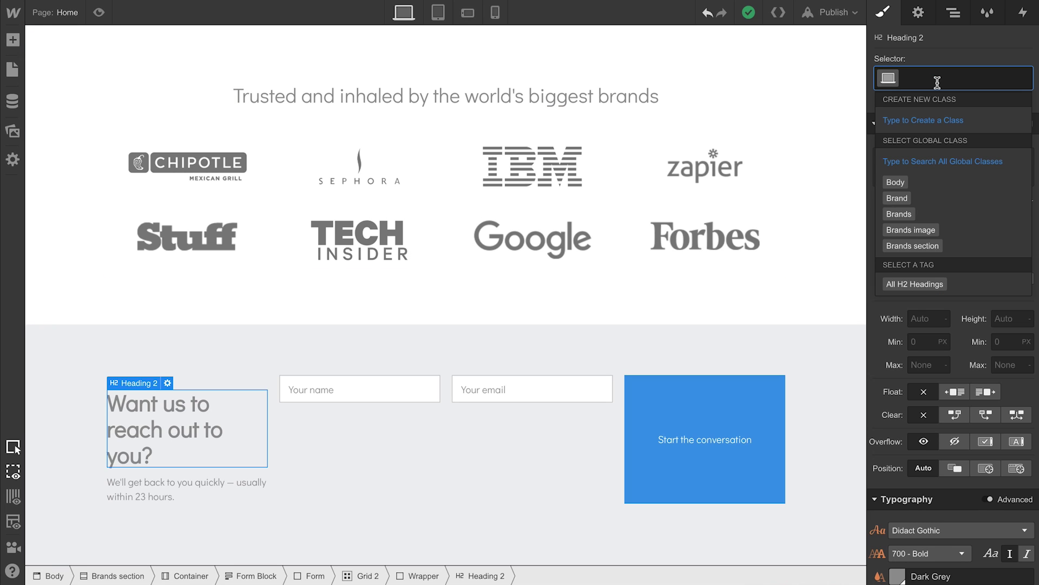
{"action": "type", "text": "sm"}
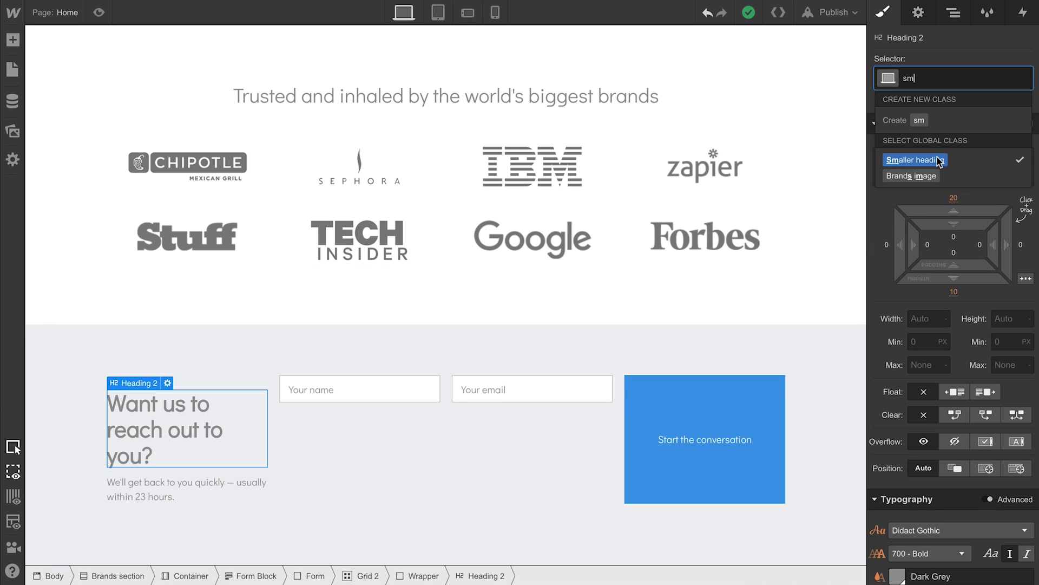
{"action": "left_click", "coordinate": [937, 157]}
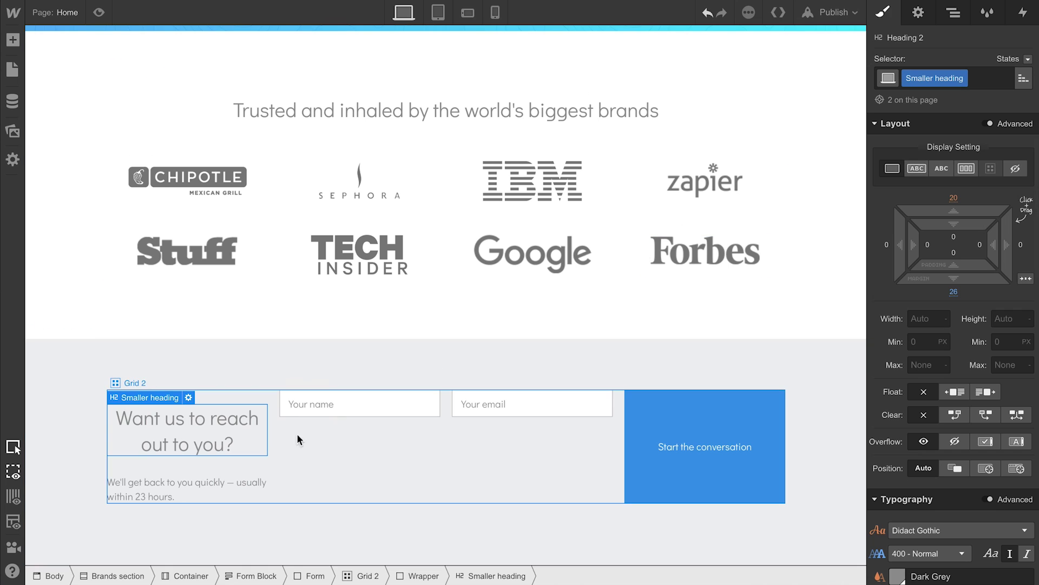
Give the 'We'll get back to you quickly' text the Paragraph class, matching the hero intro paragraph.
{"action": "left_click", "coordinate": [249, 484]}
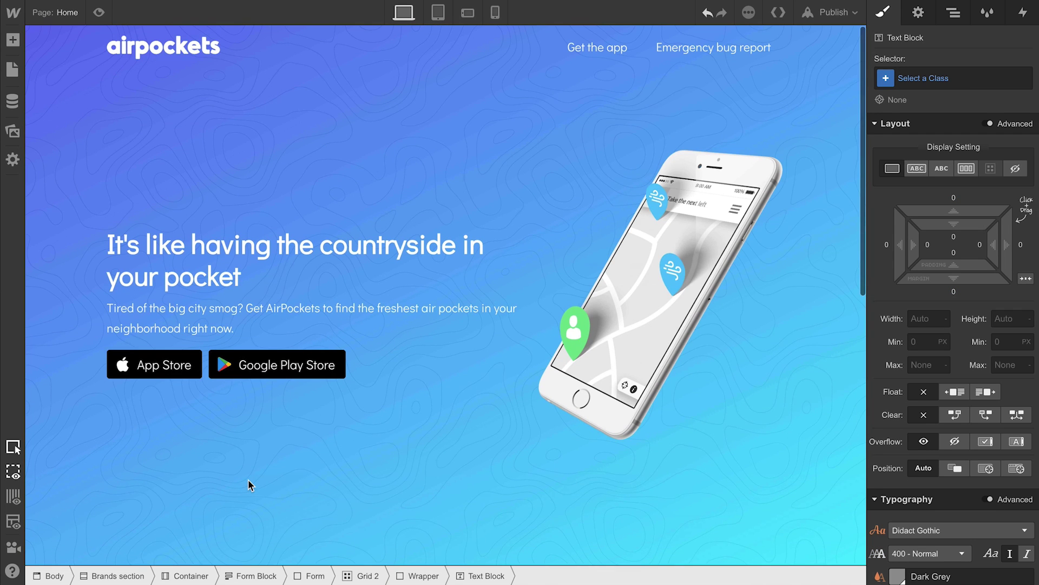
{"action": "left_click", "coordinate": [237, 324]}
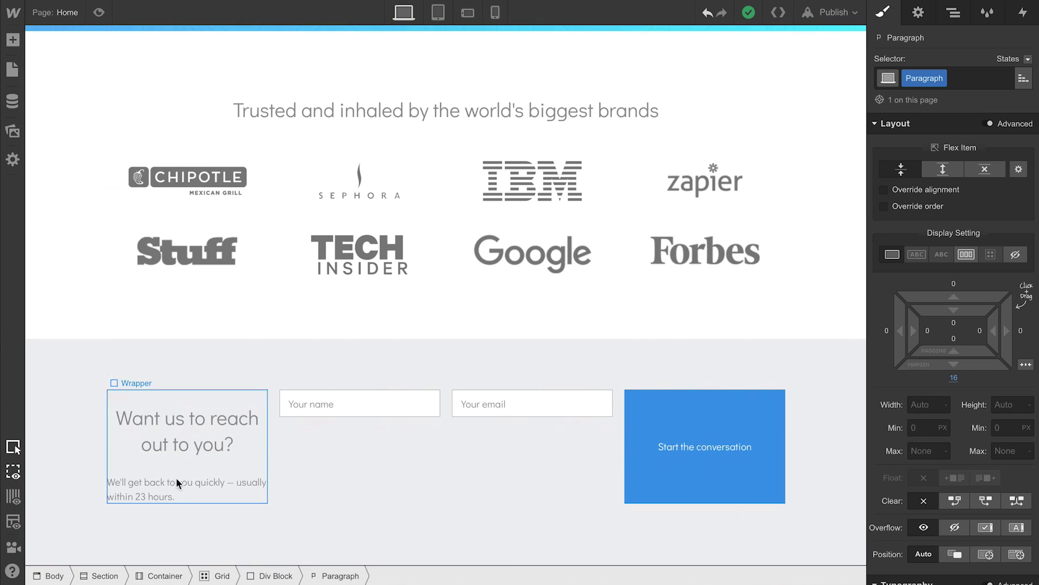
{"action": "left_click", "coordinate": [179, 484]}
{"action": "left_click", "coordinate": [912, 79]}
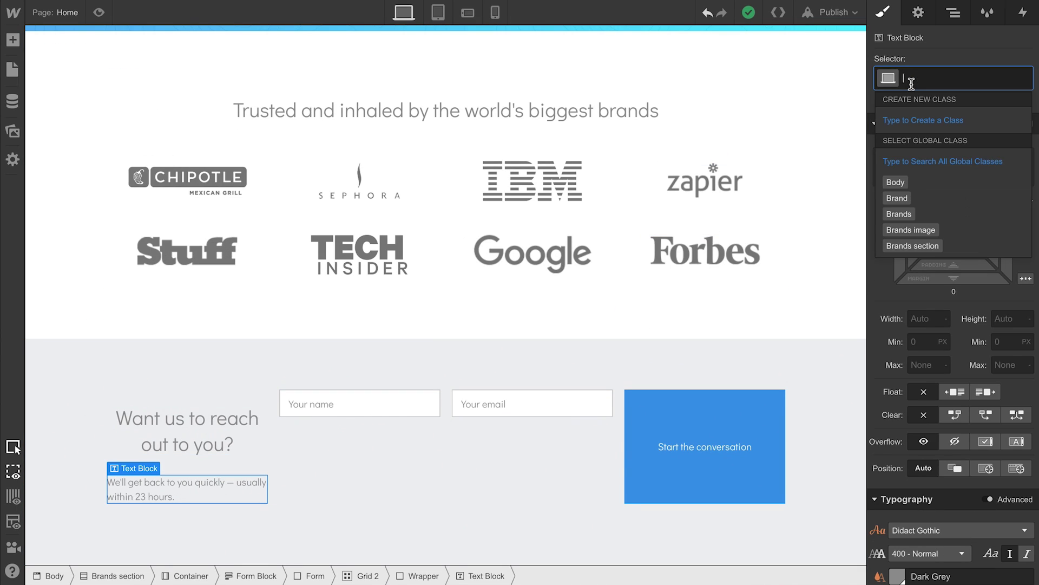
{"action": "type", "text": "parag"}
{"action": "key", "text": "Return"}
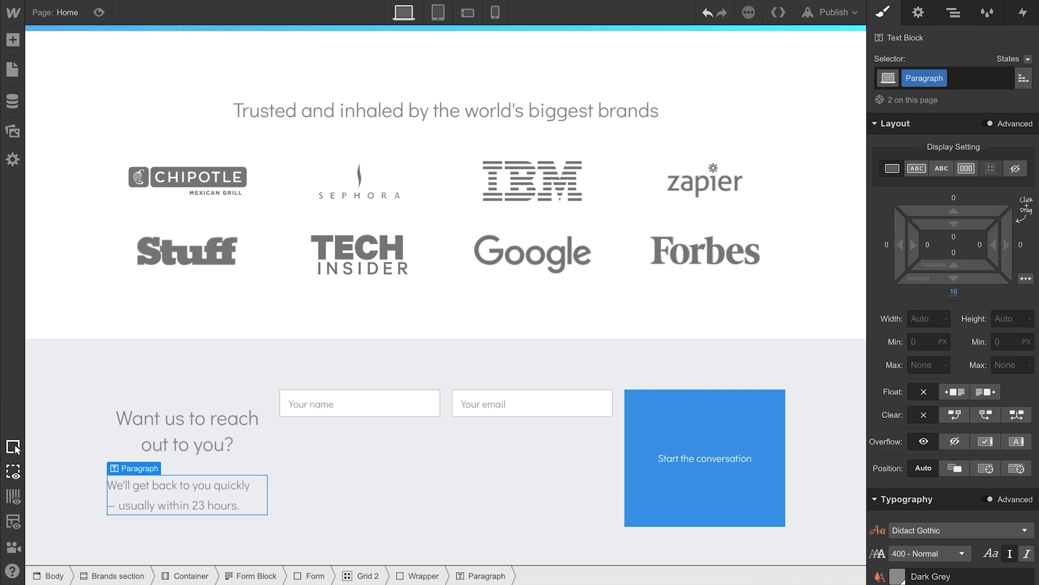
{"action": "left_click", "coordinate": [496, 439]}
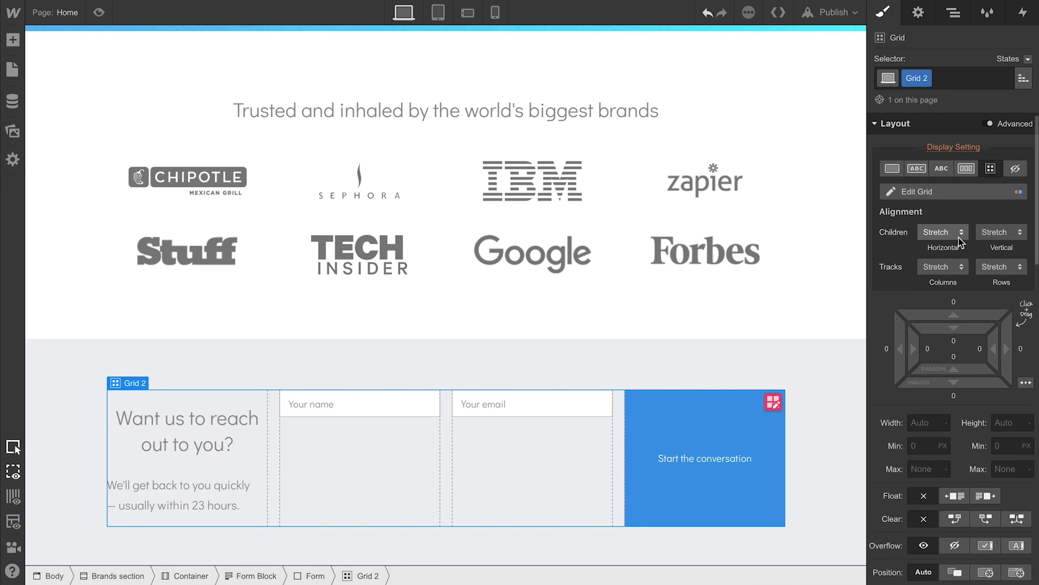
Set the contact grid's vertical child alignment to Center.
{"action": "left_click", "coordinate": [997, 237]}
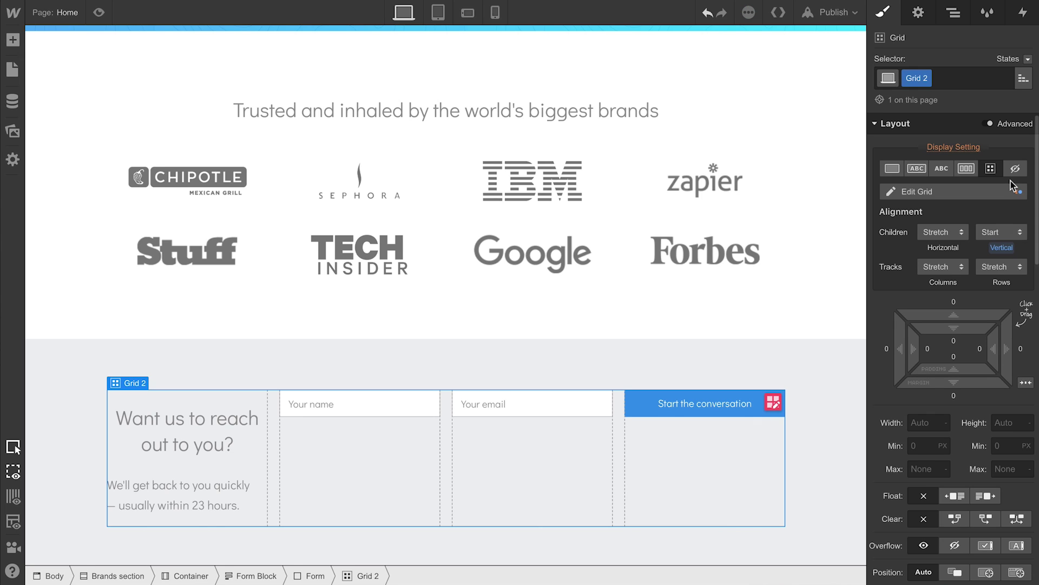
{"action": "left_click", "coordinate": [1005, 230]}
{"action": "left_click", "coordinate": [991, 273]}
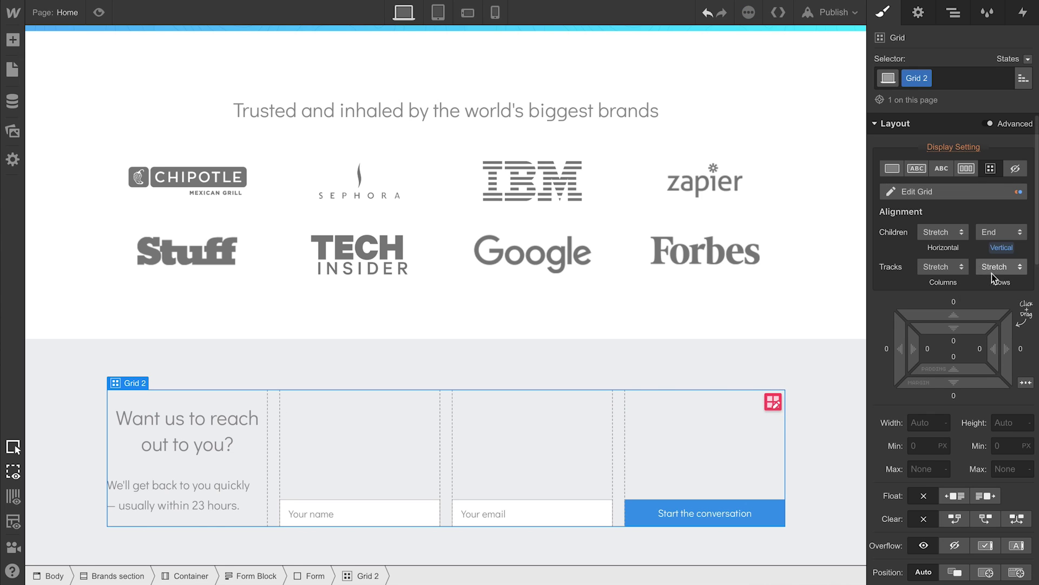
{"action": "left_click", "coordinate": [1005, 230]}
{"action": "left_click", "coordinate": [1005, 217]}
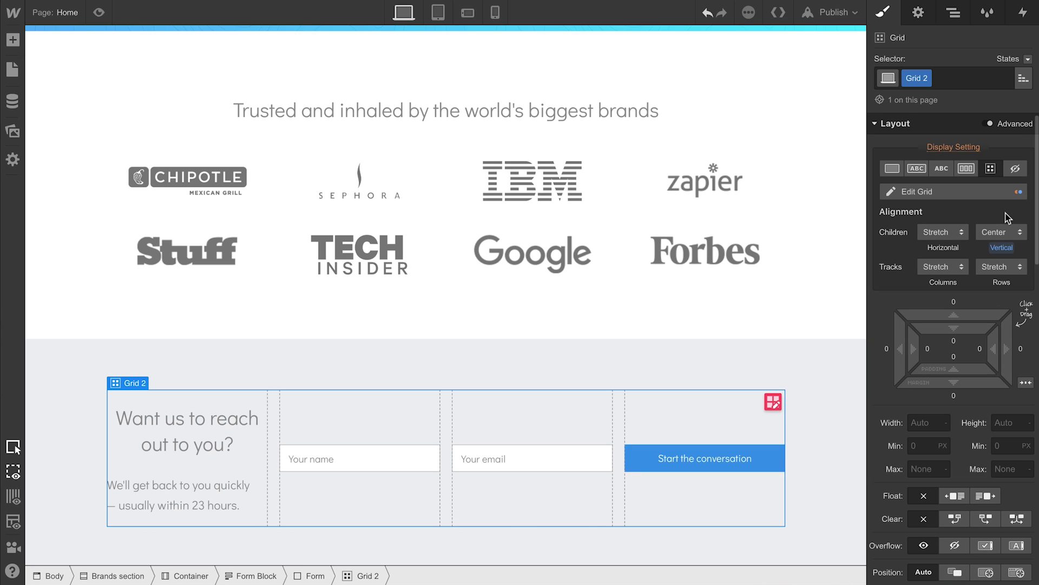
Add an 'Extra' combo class to the 'Want us to reach out to you?' heading.
{"action": "left_click", "coordinate": [230, 436]}
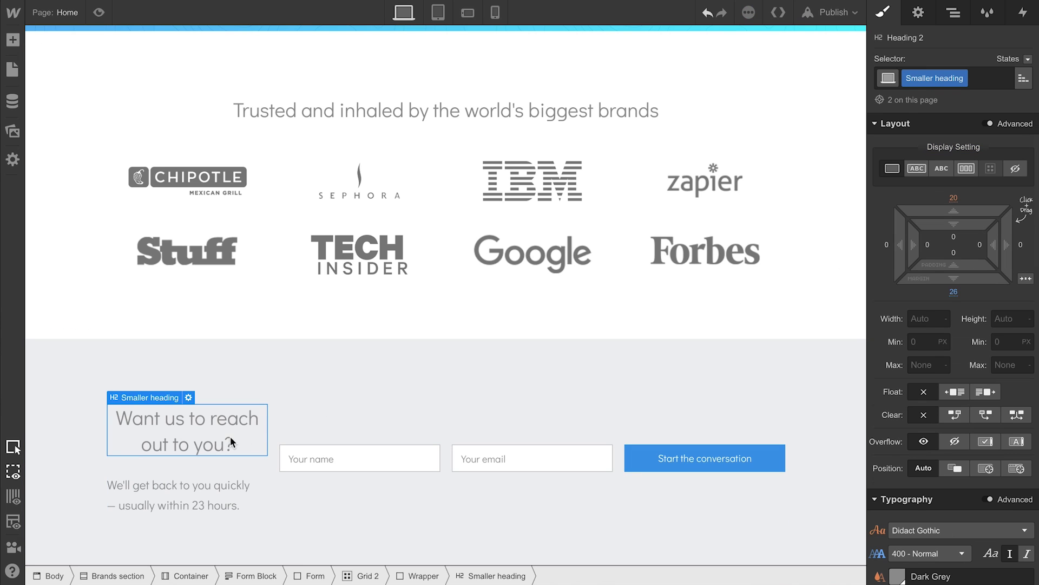
{"action": "left_click", "coordinate": [977, 79]}
{"action": "type", "text": "Extra"}
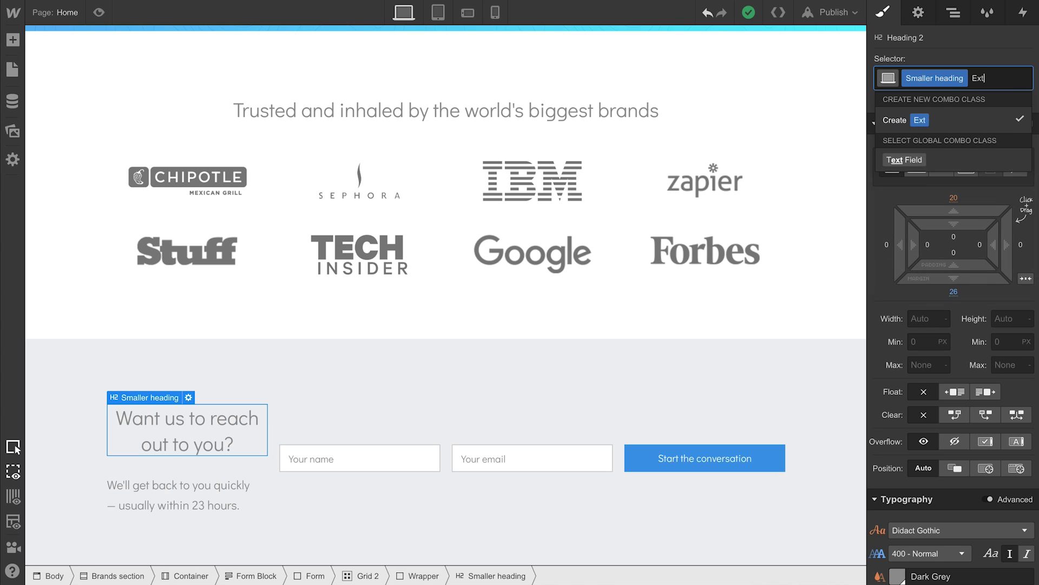
{"action": "key", "text": "Return"}
{"action": "scroll", "coordinate": [1007, 260], "scroll_direction": "down", "scroll_amount": 3}
{"action": "scroll", "coordinate": [975, 341], "scroll_direction": "down", "scroll_amount": 2}
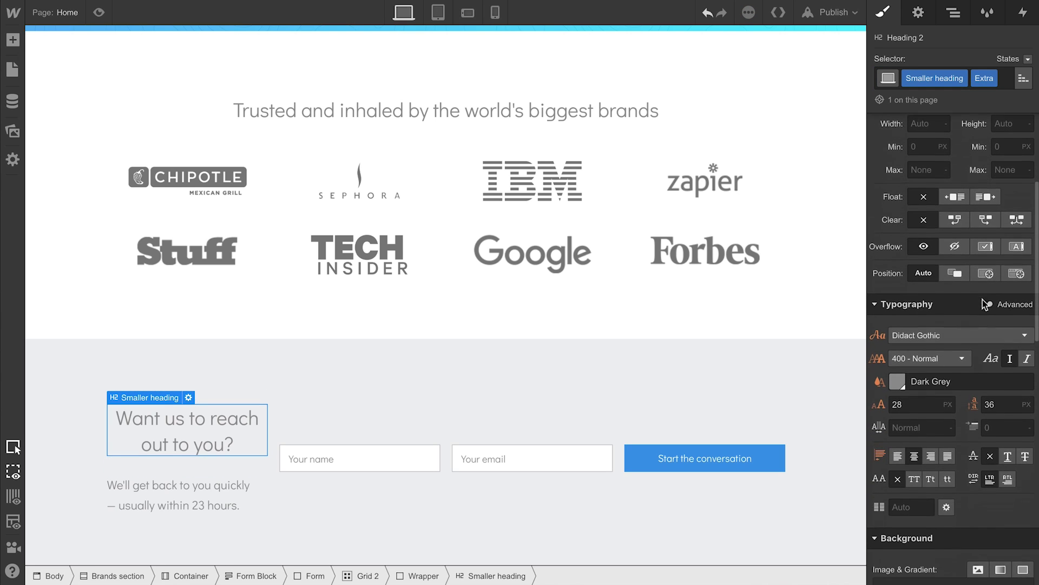
Make the heading Deep Sky Blue, 700 Bold and left-aligned.
{"action": "left_click", "coordinate": [898, 380]}
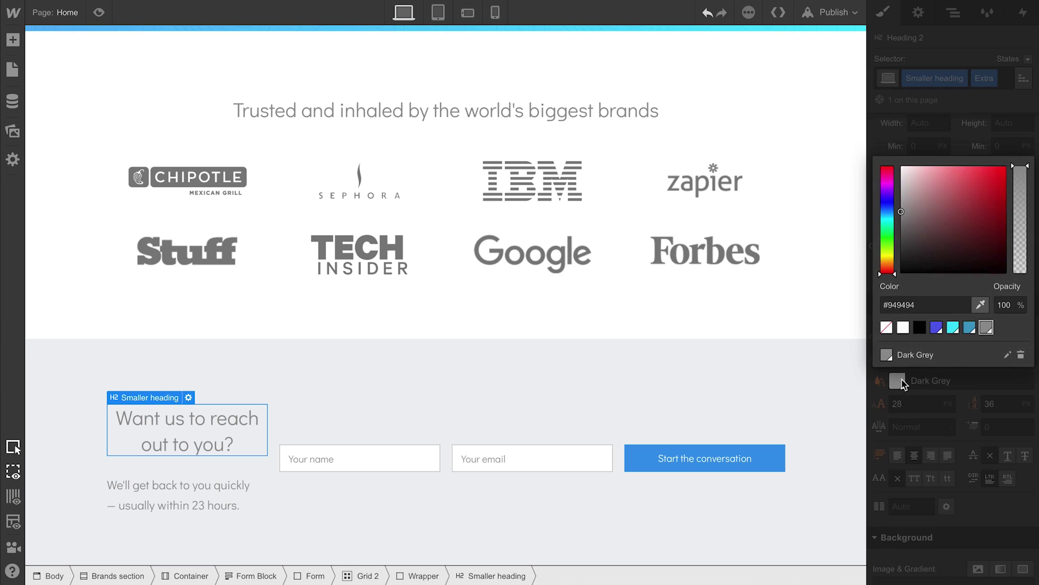
{"action": "left_click", "coordinate": [970, 327]}
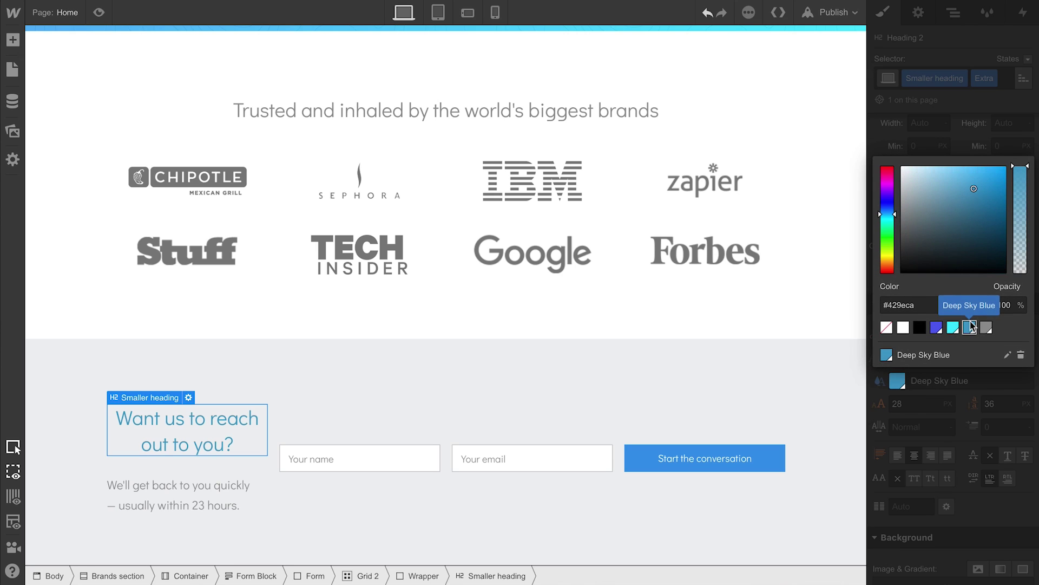
{"action": "left_click", "coordinate": [967, 386]}
{"action": "left_click", "coordinate": [959, 362]}
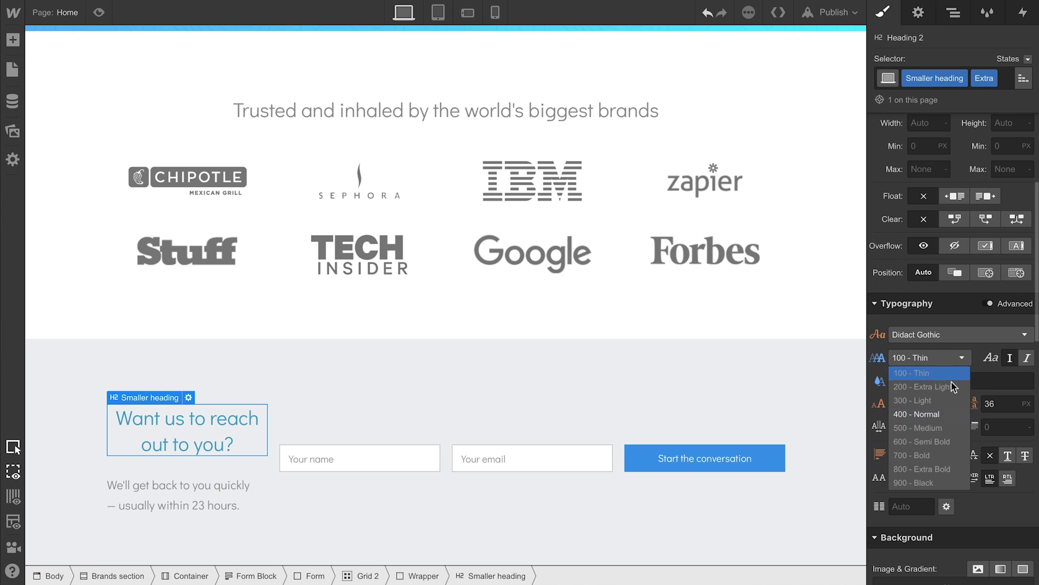
{"action": "left_click", "coordinate": [939, 455]}
{"action": "left_click", "coordinate": [897, 456]}
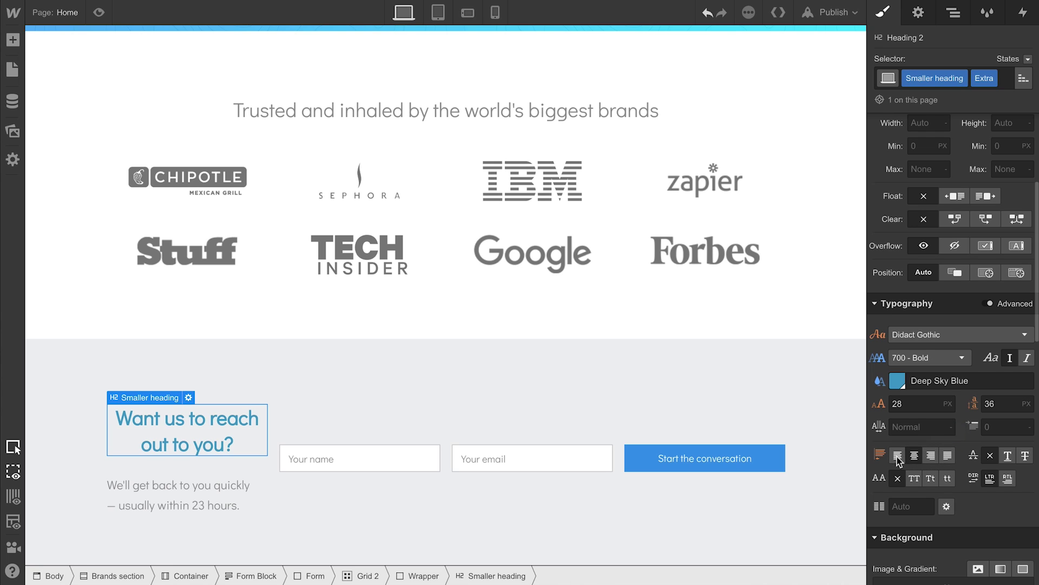
Give the submit button a 117° linear gradient from Royal Blue to Dark Turquoise.
{"action": "left_click", "coordinate": [737, 449]}
{"action": "scroll", "coordinate": [937, 459], "scroll_direction": "down", "scroll_amount": 5}
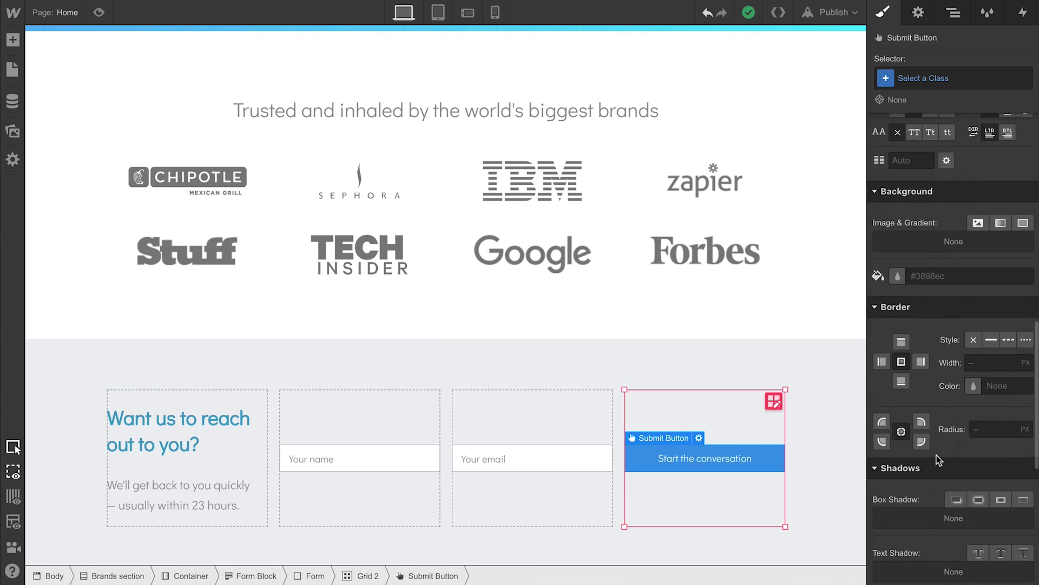
{"action": "scroll", "coordinate": [937, 459], "scroll_direction": "down", "scroll_amount": 2}
{"action": "scroll", "coordinate": [938, 458], "scroll_direction": "up", "scroll_amount": 3}
{"action": "scroll", "coordinate": [938, 459], "scroll_direction": "up", "scroll_amount": 1}
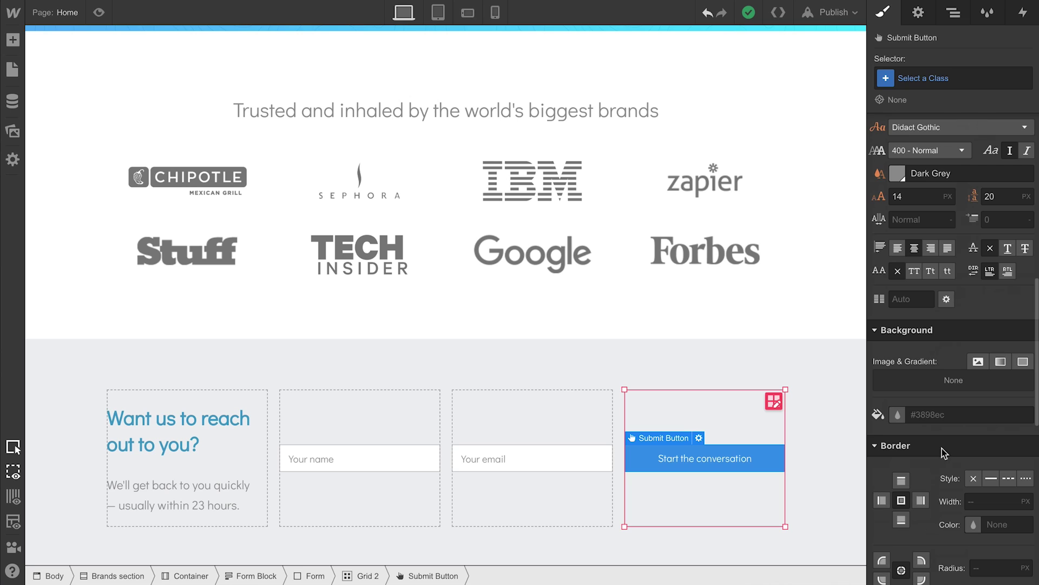
{"action": "left_click", "coordinate": [1000, 362]}
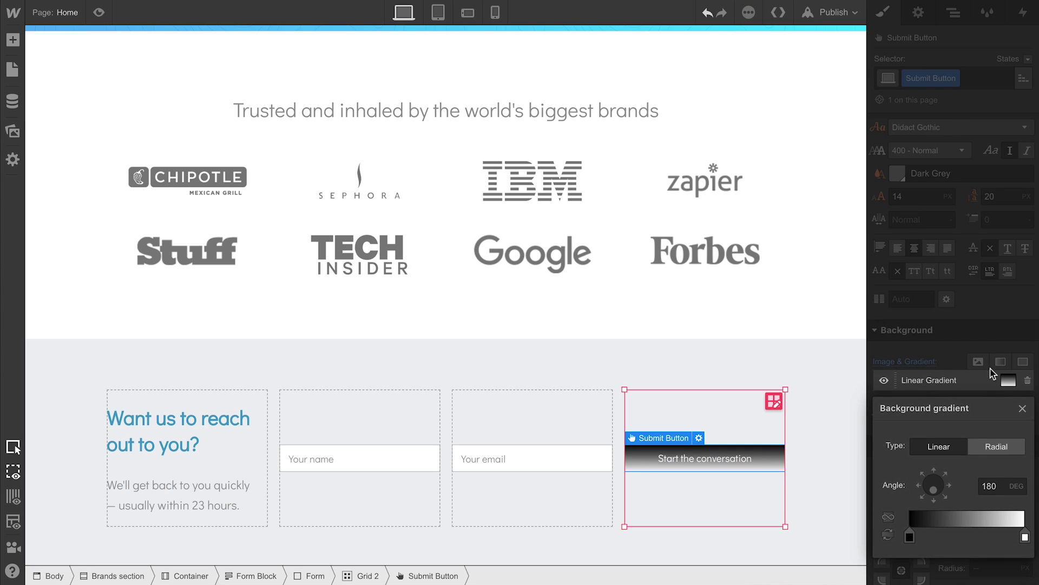
{"action": "left_click", "coordinate": [910, 534]}
{"action": "left_click", "coordinate": [937, 486]}
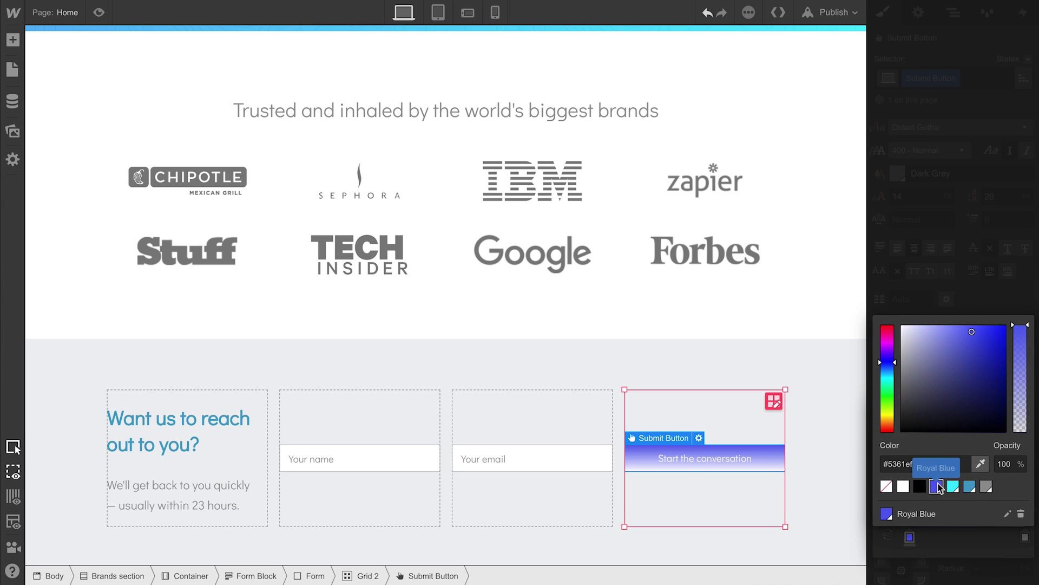
{"action": "left_click", "coordinate": [942, 541]}
{"action": "left_click", "coordinate": [1023, 535]}
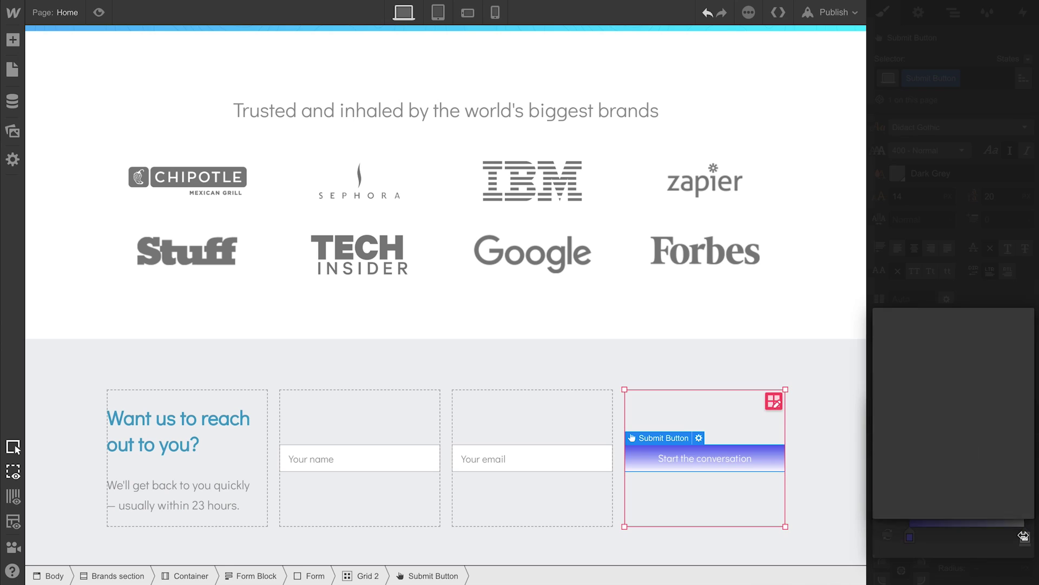
{"action": "left_click", "coordinate": [953, 489]}
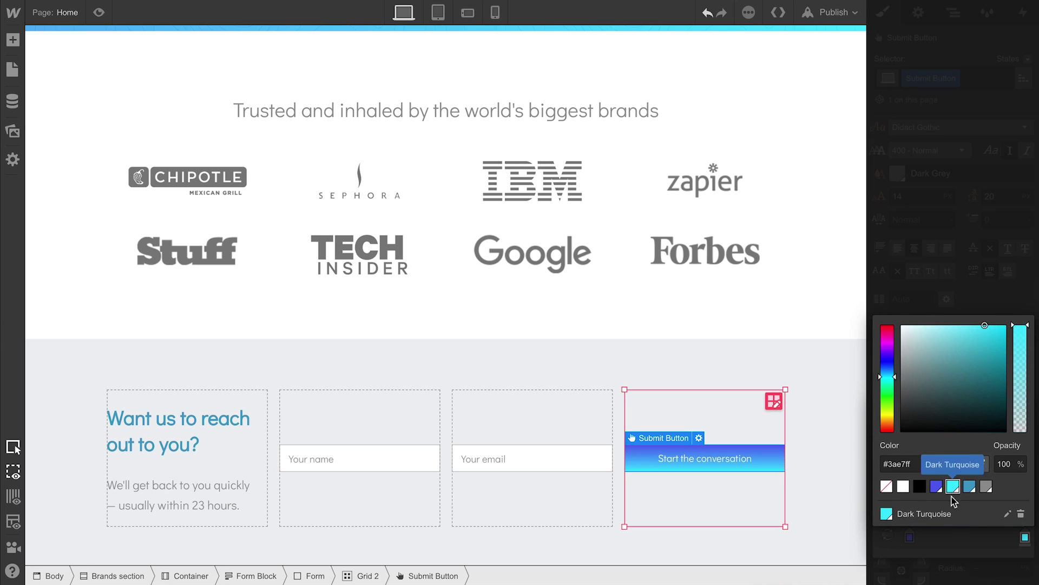
{"action": "left_click", "coordinate": [961, 540]}
{"action": "left_click_drag", "start_coordinate": [932, 488], "coordinate": [954, 495]}
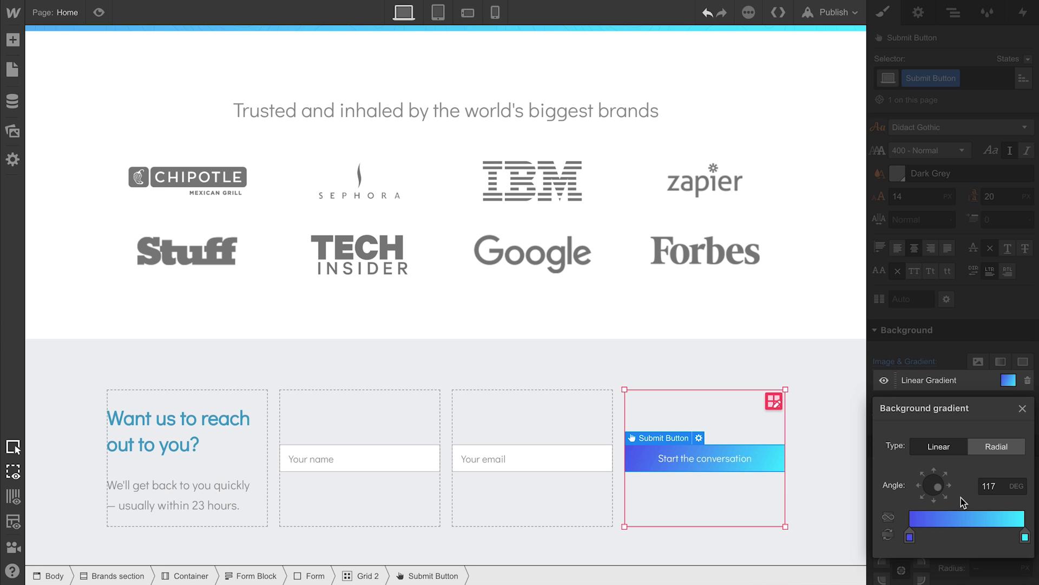
{"action": "left_click", "coordinate": [955, 352]}
{"action": "key", "text": "Escape"}
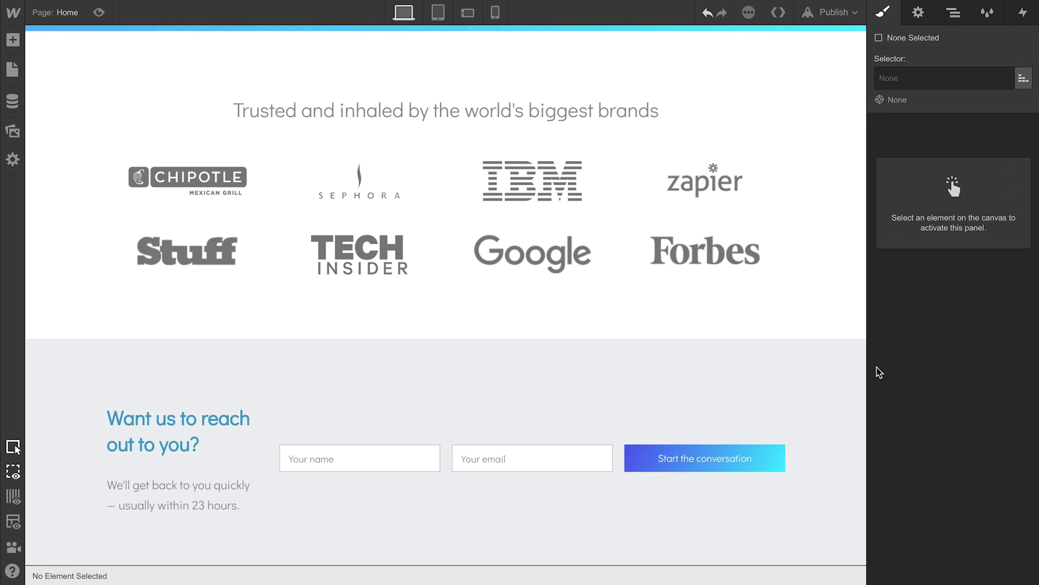
{"action": "scroll", "coordinate": [833, 372], "scroll_direction": "up", "scroll_amount": 1}
{"action": "scroll", "coordinate": [833, 371], "scroll_direction": "up", "scroll_amount": 10}
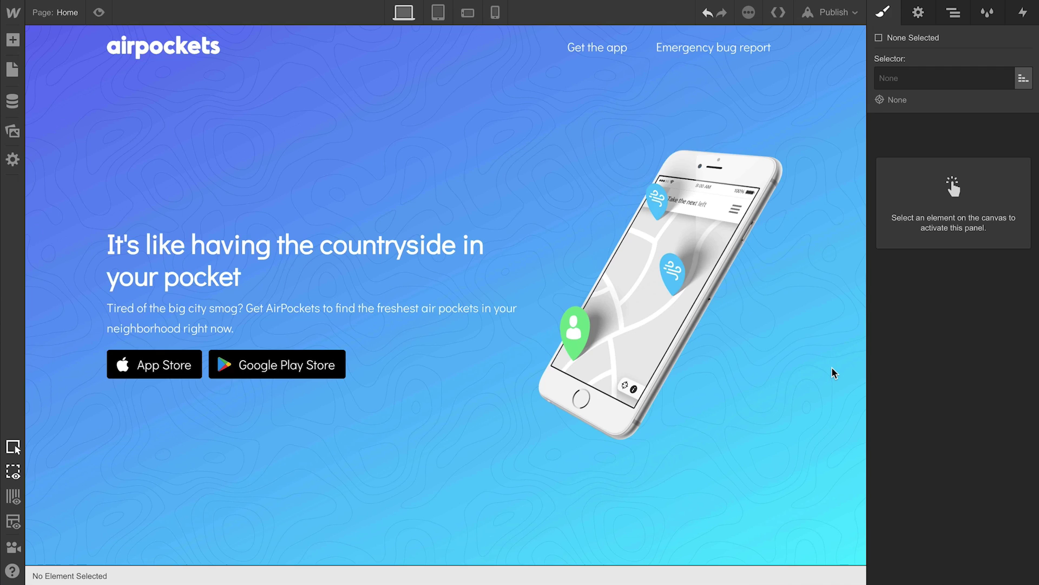
{"action": "scroll", "coordinate": [833, 372], "scroll_direction": "down", "scroll_amount": 1}
{"action": "scroll", "coordinate": [833, 371], "scroll_direction": "down", "scroll_amount": 10}
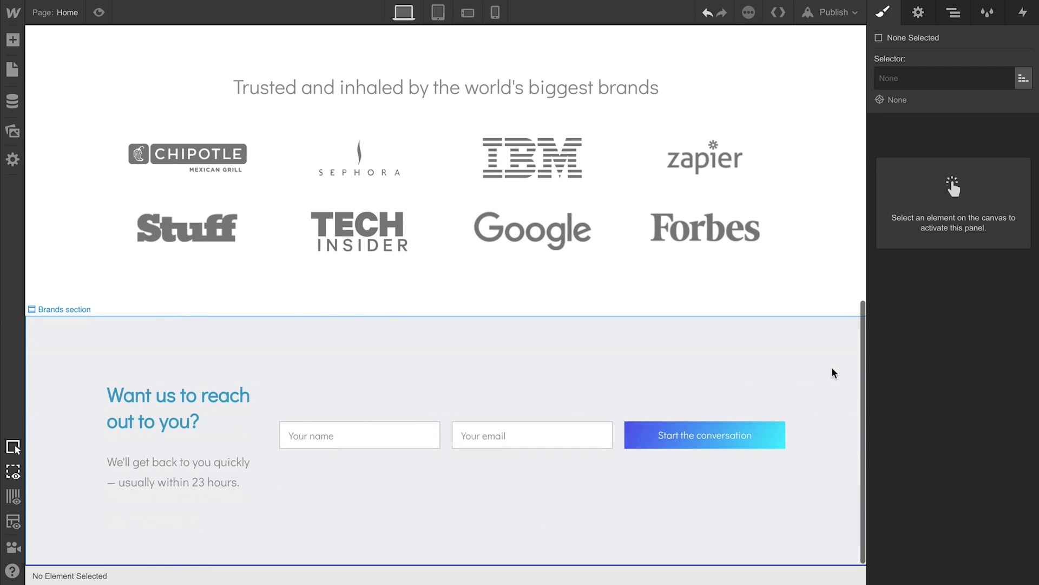
Set a 4 px corner radius on the submit button and the name and email fields.
{"action": "left_click", "coordinate": [773, 425]}
{"action": "scroll", "coordinate": [960, 468], "scroll_direction": "down", "scroll_amount": 3}
{"action": "scroll", "coordinate": [961, 469], "scroll_direction": "down", "scroll_amount": 3}
{"action": "scroll", "coordinate": [961, 468], "scroll_direction": "down", "scroll_amount": 5}
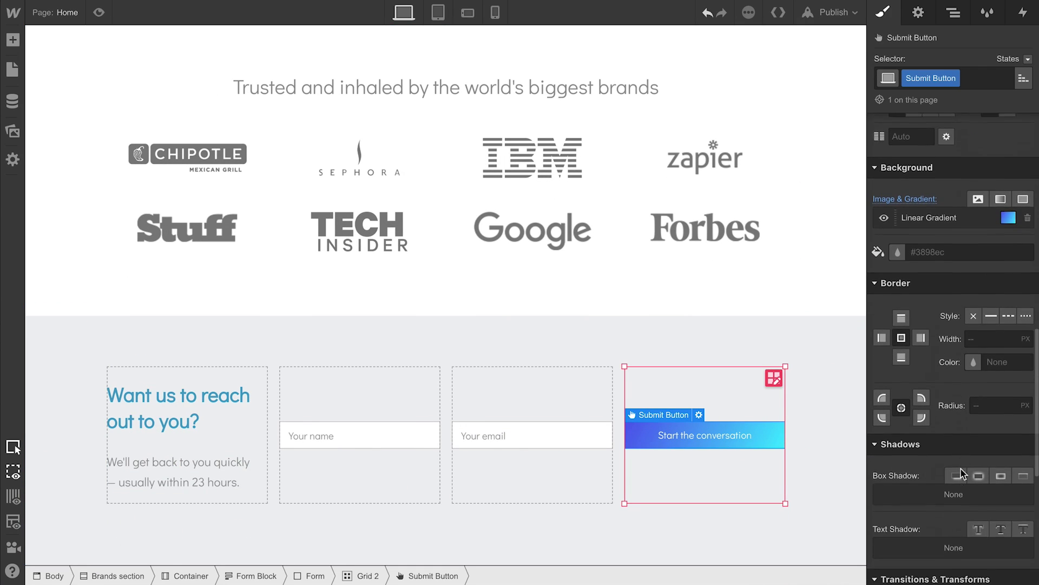
{"action": "scroll", "coordinate": [961, 468], "scroll_direction": "down", "scroll_amount": 1}
{"action": "left_click", "coordinate": [990, 346]}
{"action": "type", "text": "4"}
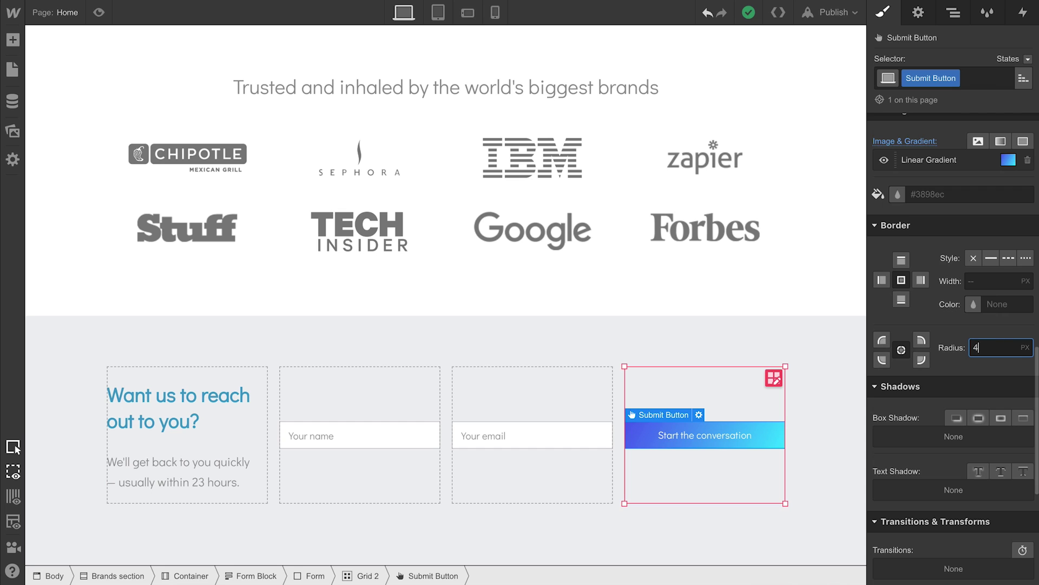
{"action": "left_click", "coordinate": [579, 426]}
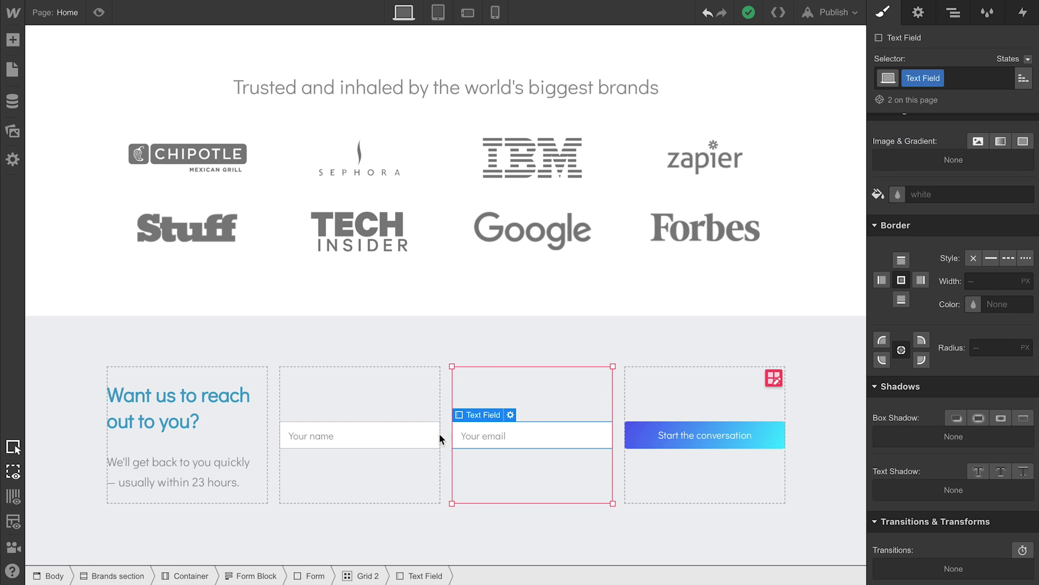
{"action": "left_click", "coordinate": [418, 437]}
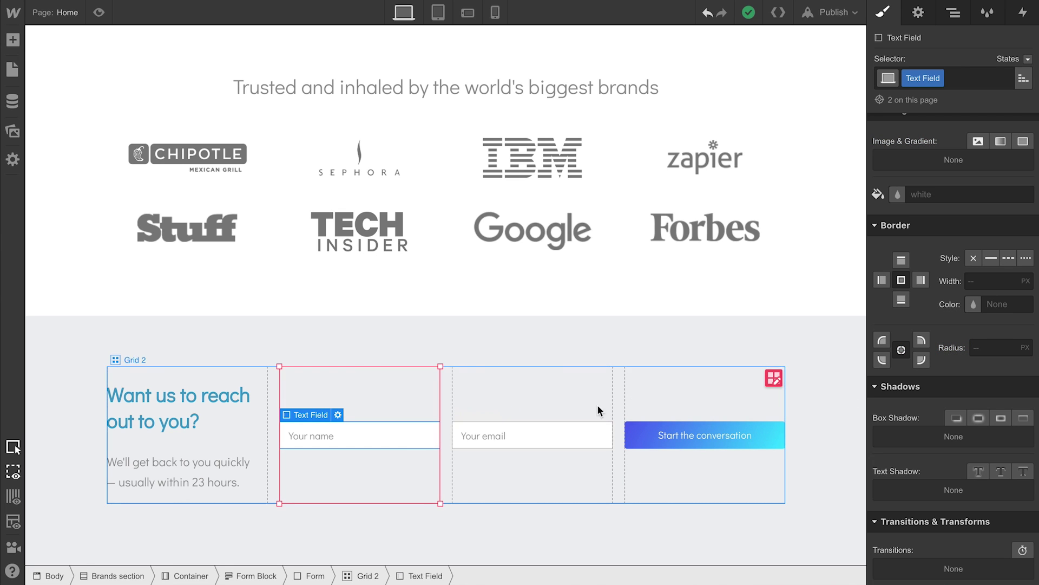
{"action": "left_click", "coordinate": [992, 346]}
{"action": "type", "text": "4"}
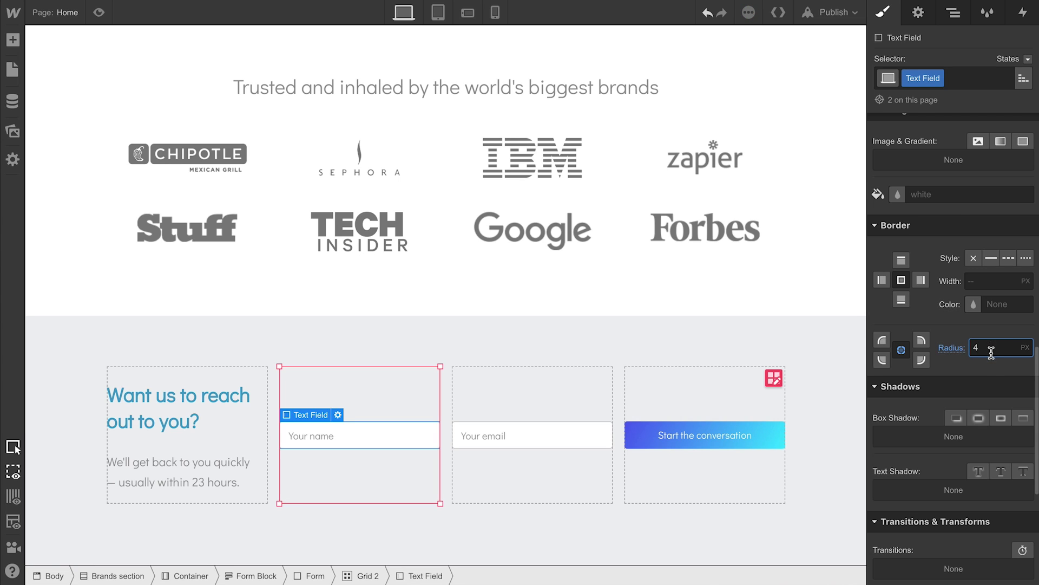
{"action": "key", "text": "Return"}
{"action": "key", "text": "Escape"}
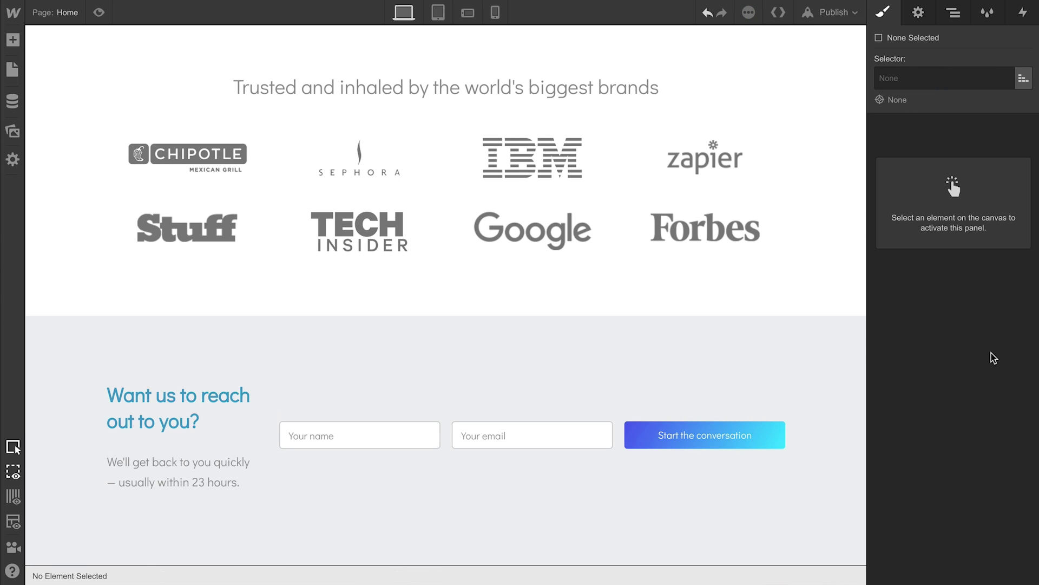